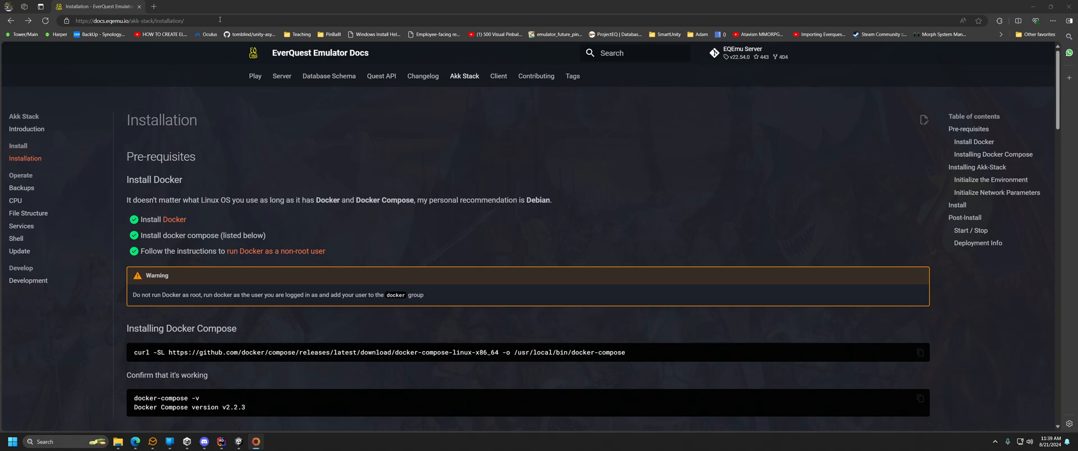
Load the saved [Spire] Home suggestion for 192.168.2.128:3000 in a new Edge tab.
scroll(445, 218, down, 9)
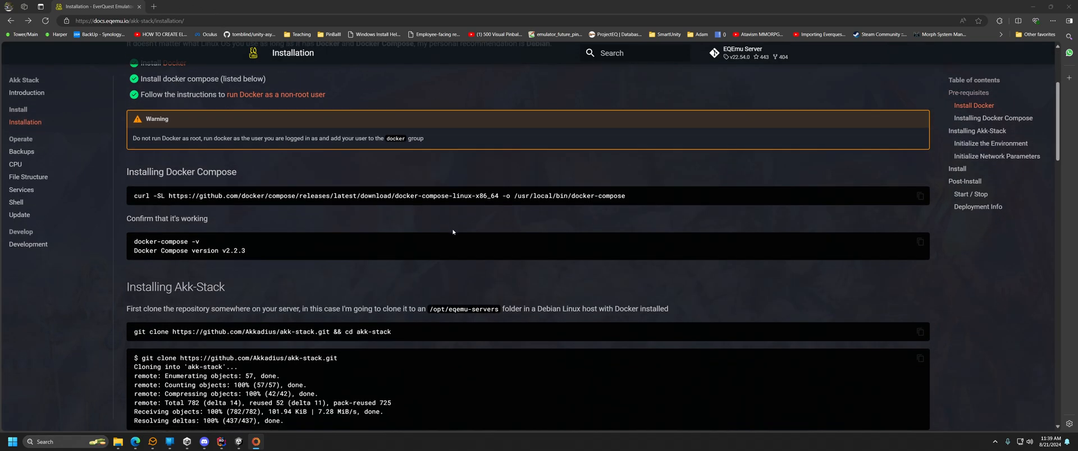
scroll(440, 234, down, 8)
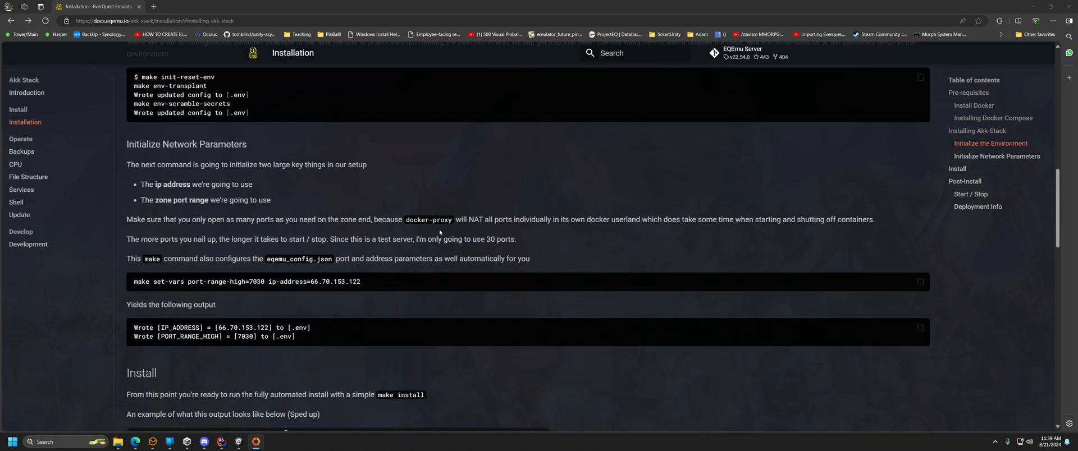
scroll(569, 192, up, 17)
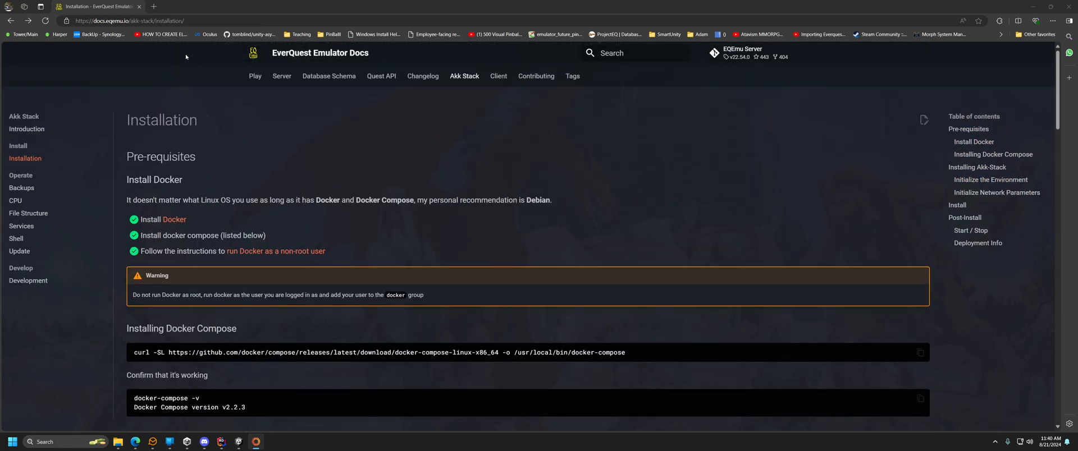
click(154, 7)
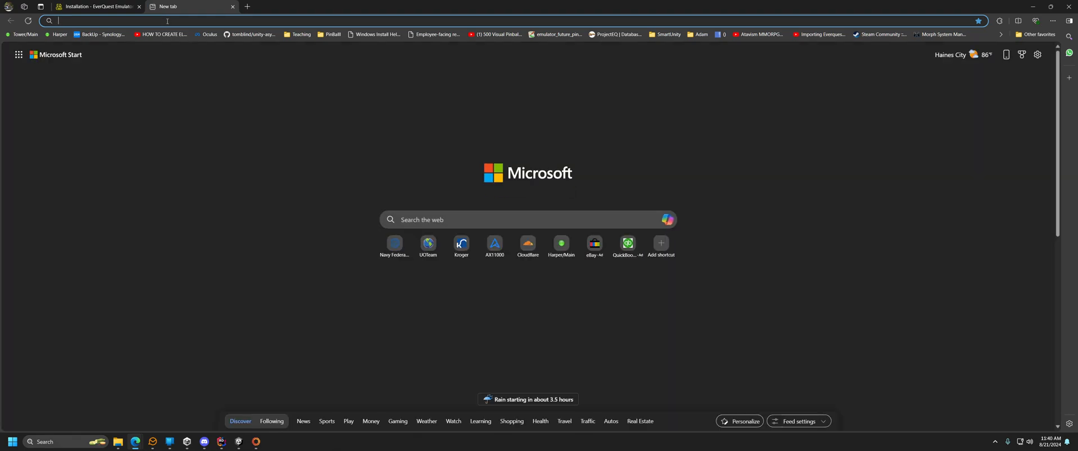
text(192.168.2.)
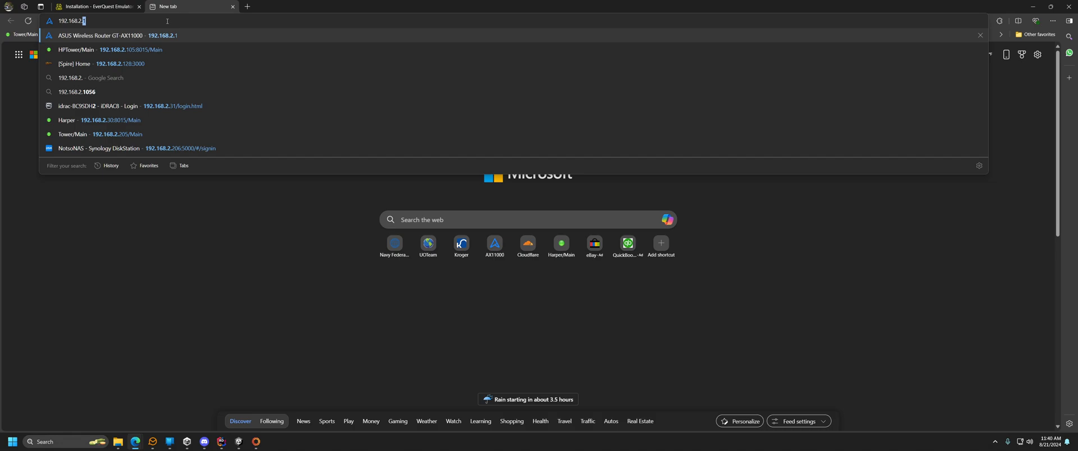
key(Down)
key(Down)
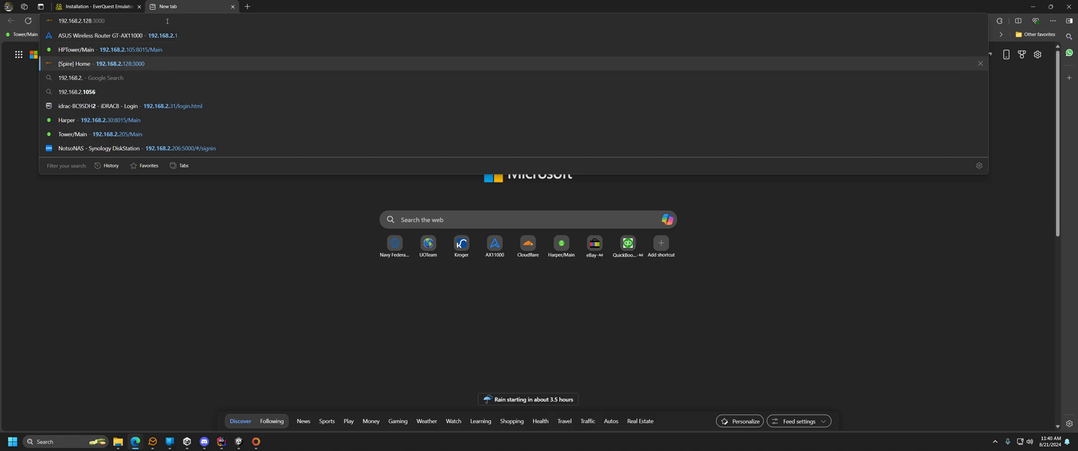
key(Return)
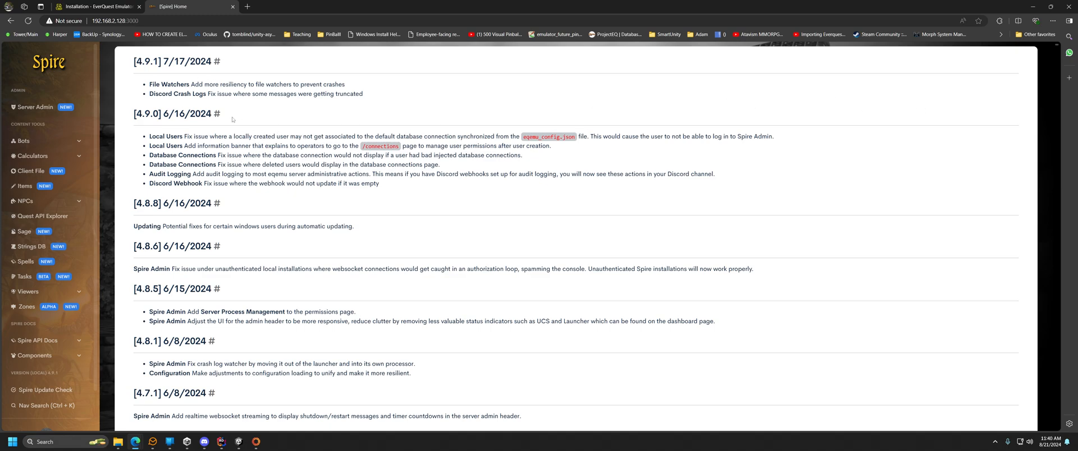
Show the Server Admin dashboard and scroll through its processes and System Info.
click(35, 107)
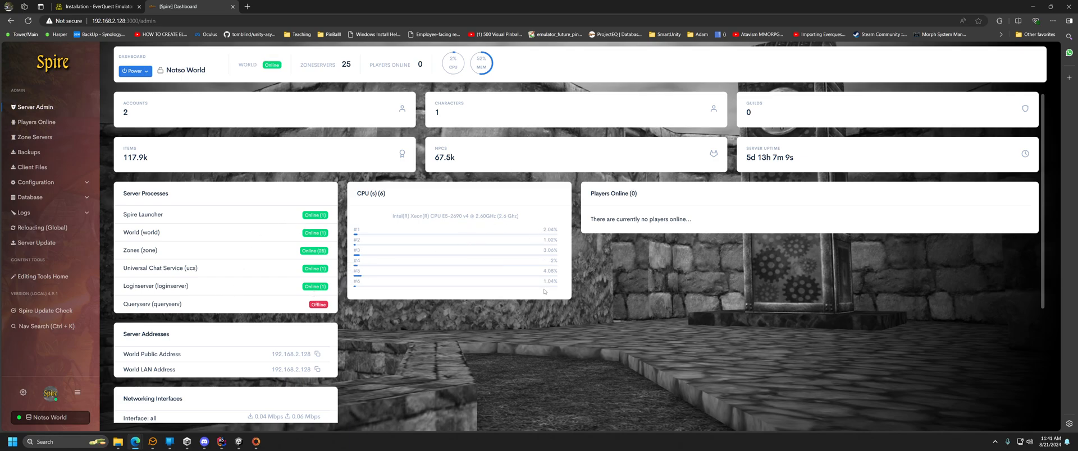
scroll(281, 365, down, 3)
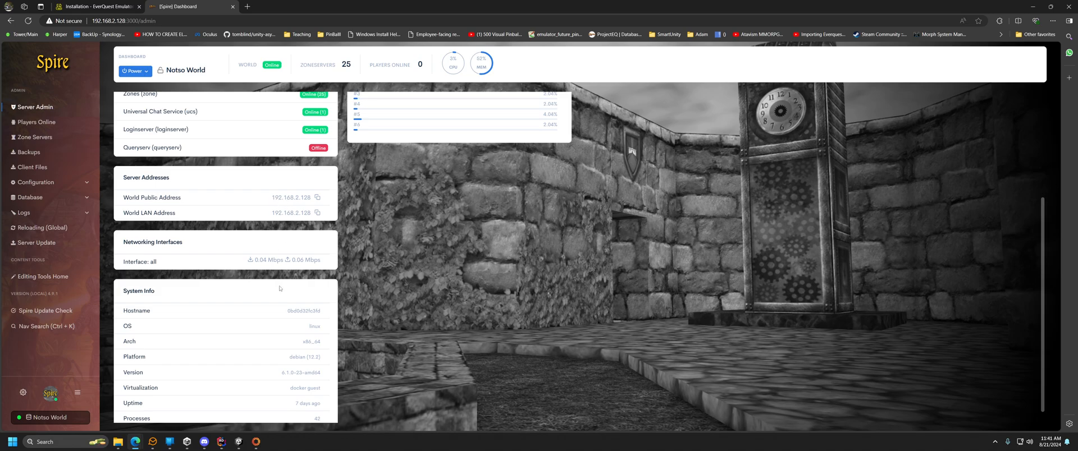
scroll(277, 296, down, 1)
scroll(266, 309, up, 4)
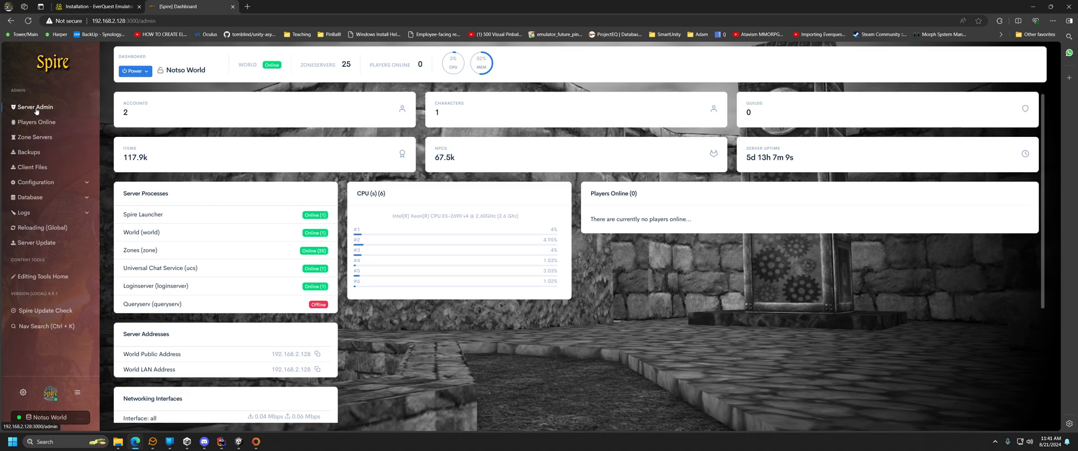
Open Server Config and look over the Server Naming long name and short name Notso.
click(39, 183)
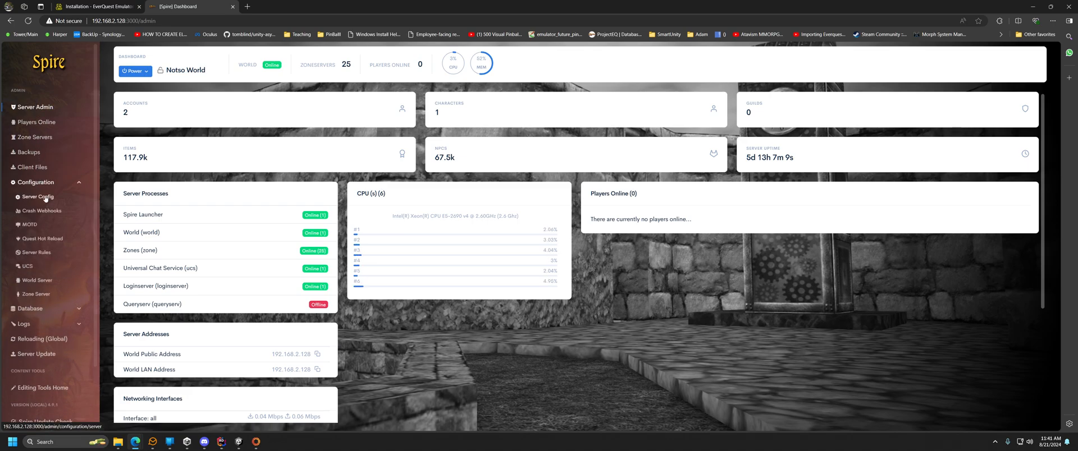
click(45, 197)
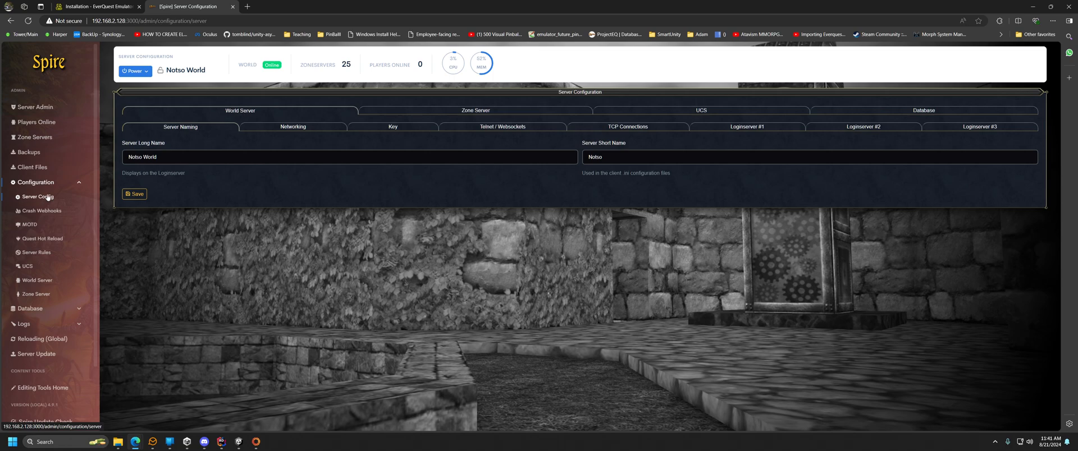
drag(160, 158, 115, 159)
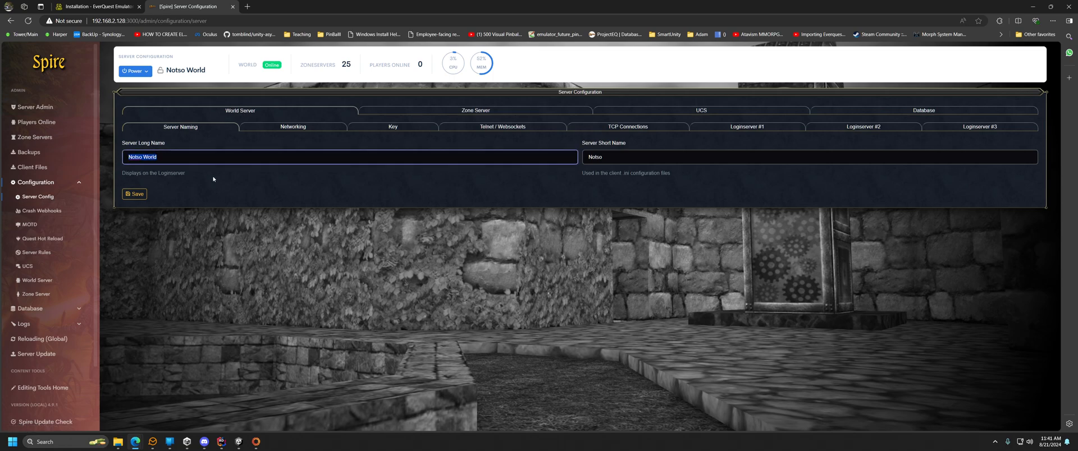
drag(616, 159, 556, 157)
click(402, 156)
Inspect the Networking public and local address fields, both 192.168.2.128.
click(293, 128)
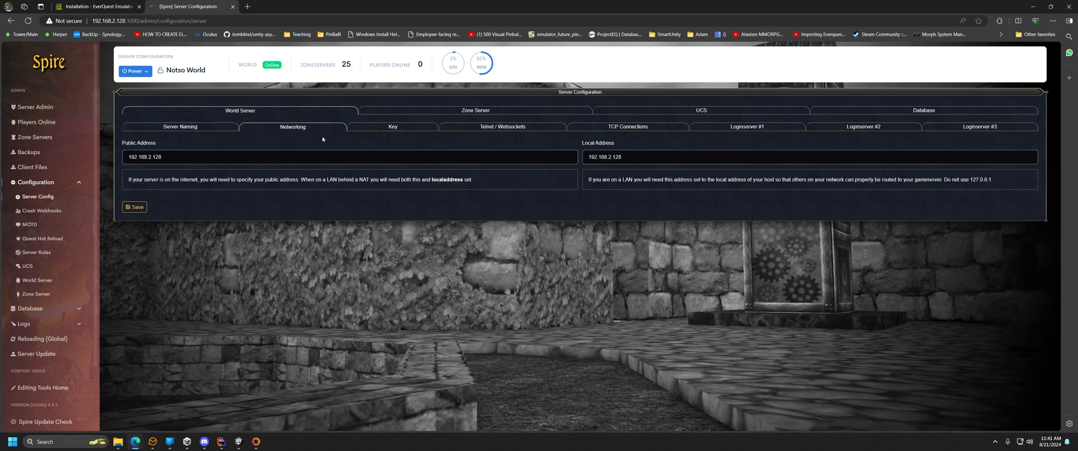
click(167, 159)
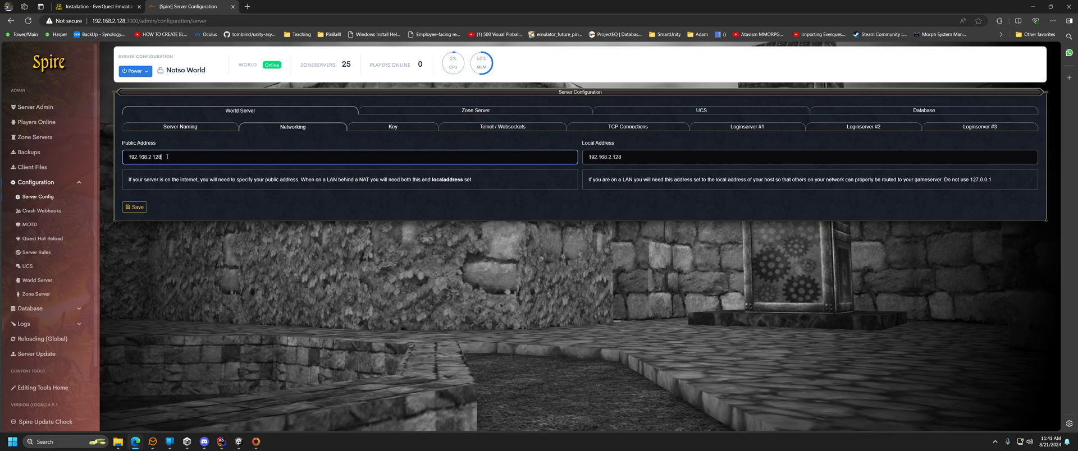
drag(168, 158, 102, 160)
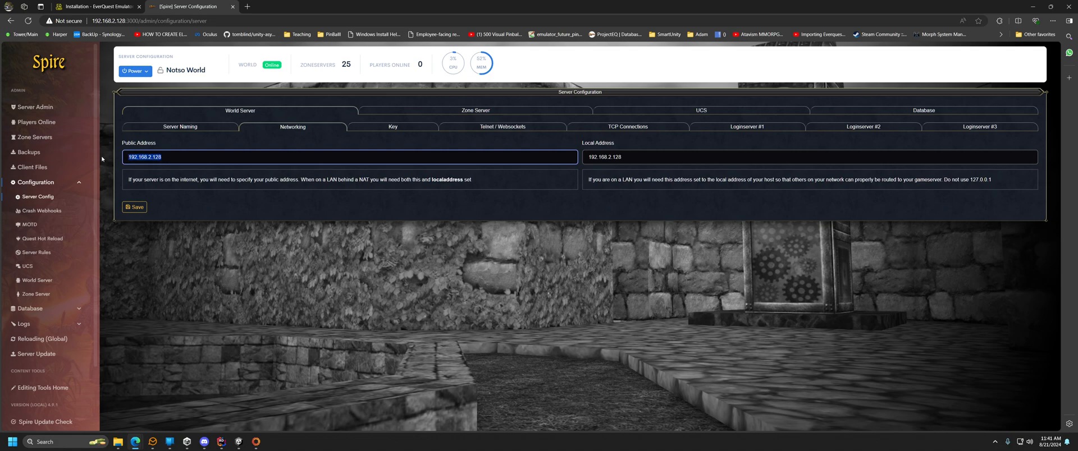
click(196, 160)
click(678, 163)
double_click(678, 164)
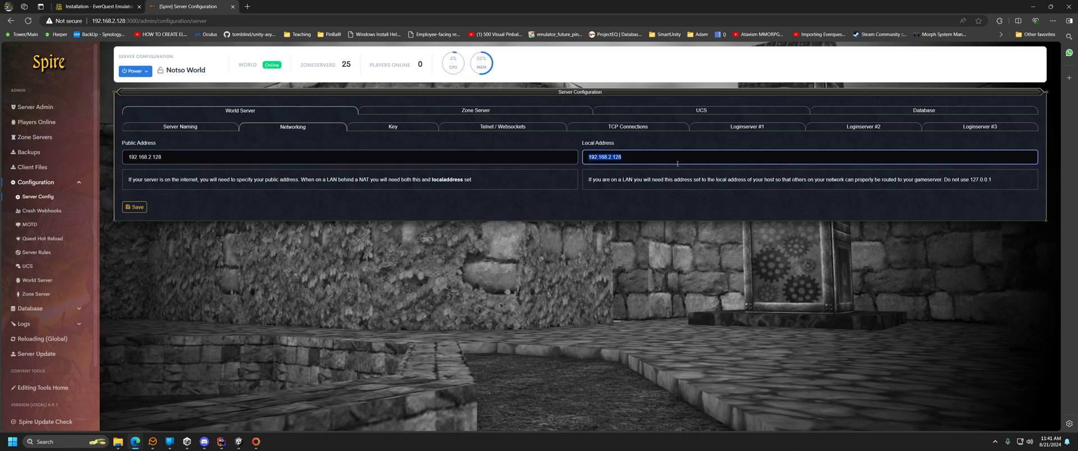
click(530, 161)
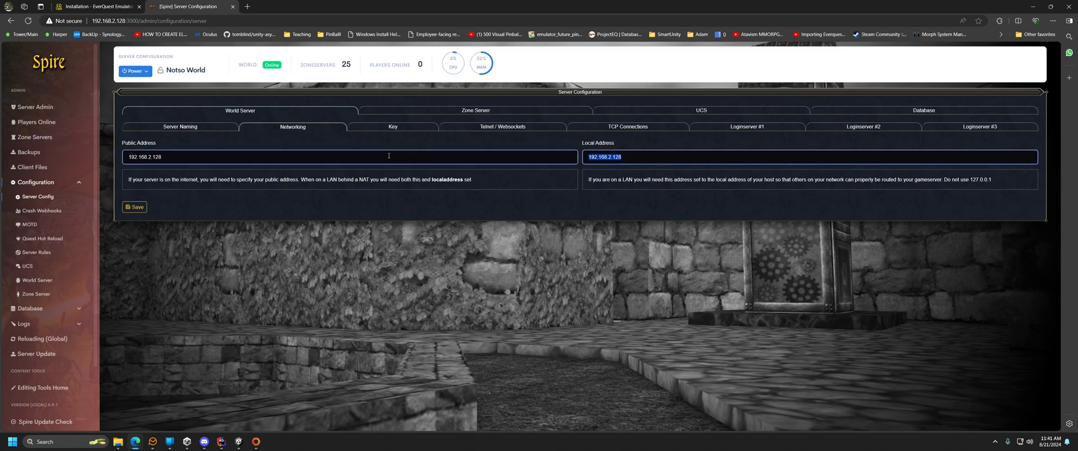
click(639, 157)
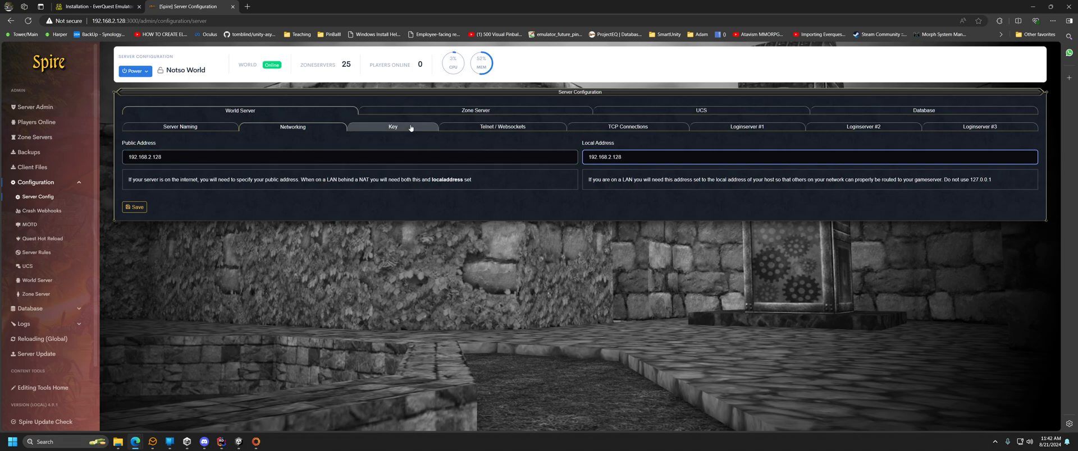
Browse the Key, Telnet / Websockets and TCP Connections tabs, ending on Loginserver #1 (192.168.2.205:5999).
click(393, 127)
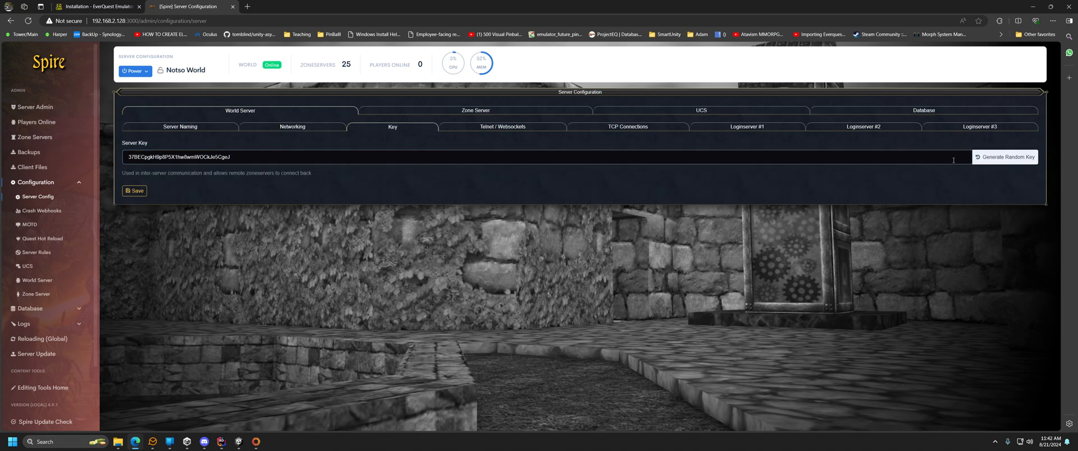
click(500, 131)
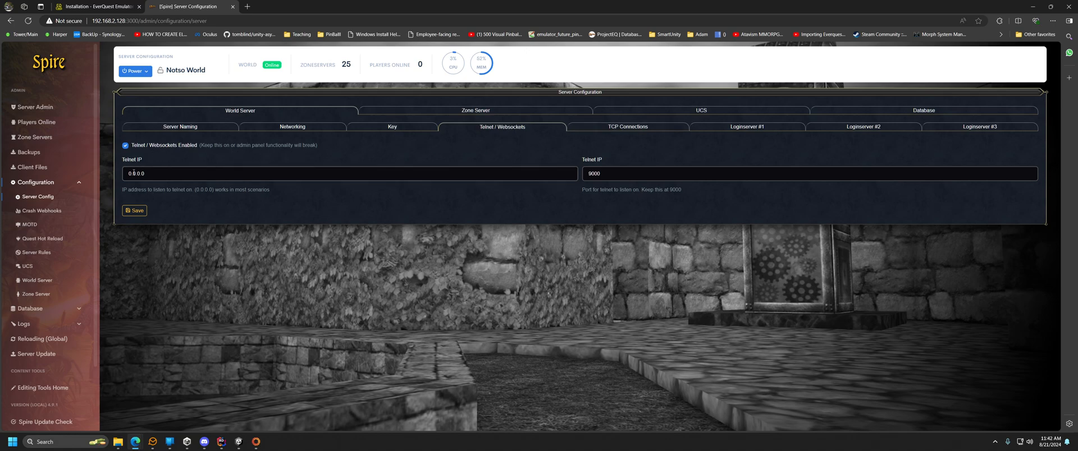
click(651, 130)
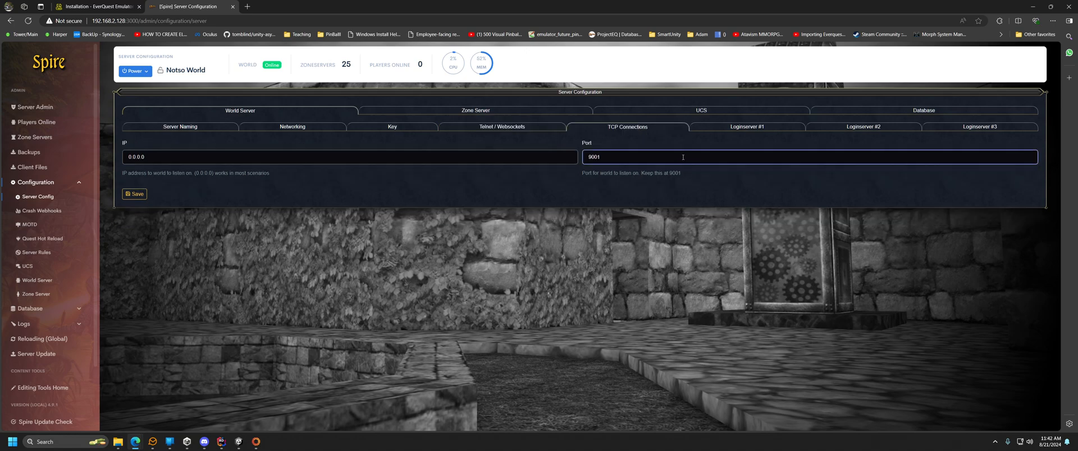
click(756, 129)
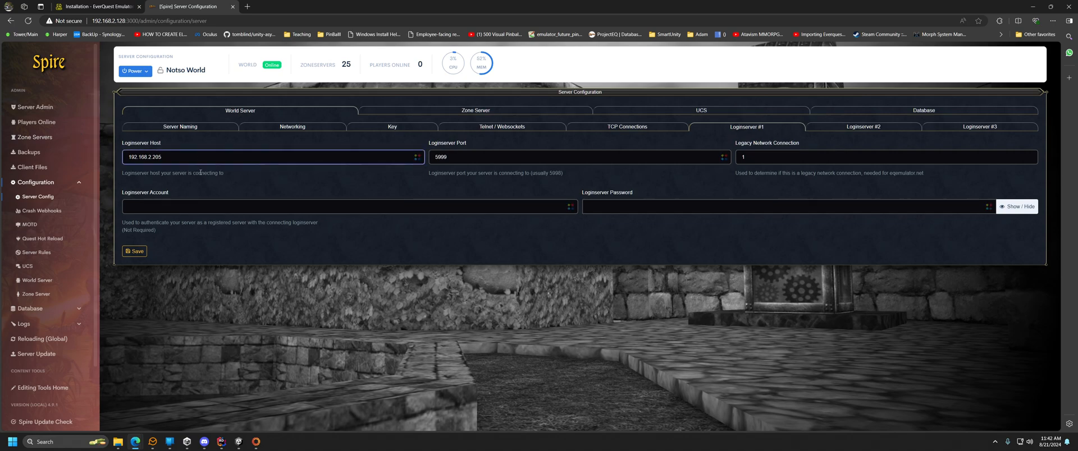
Compare the Loginserver #1, #2 and #3 settings before editing the host field.
click(964, 129)
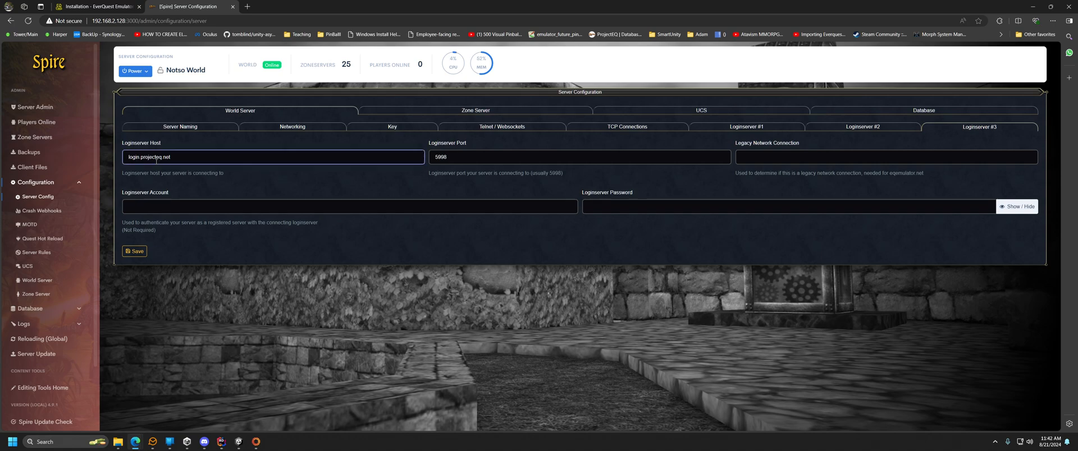
click(747, 127)
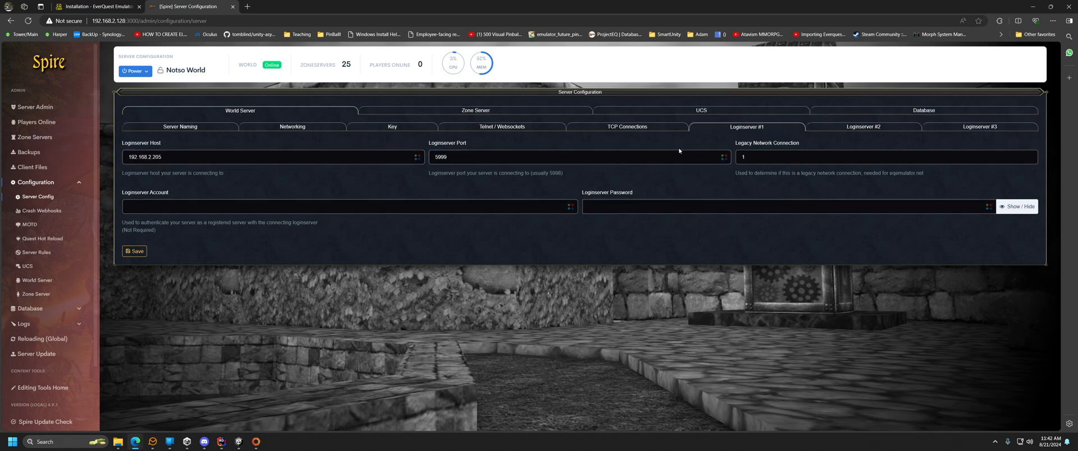
click(144, 163)
click(842, 129)
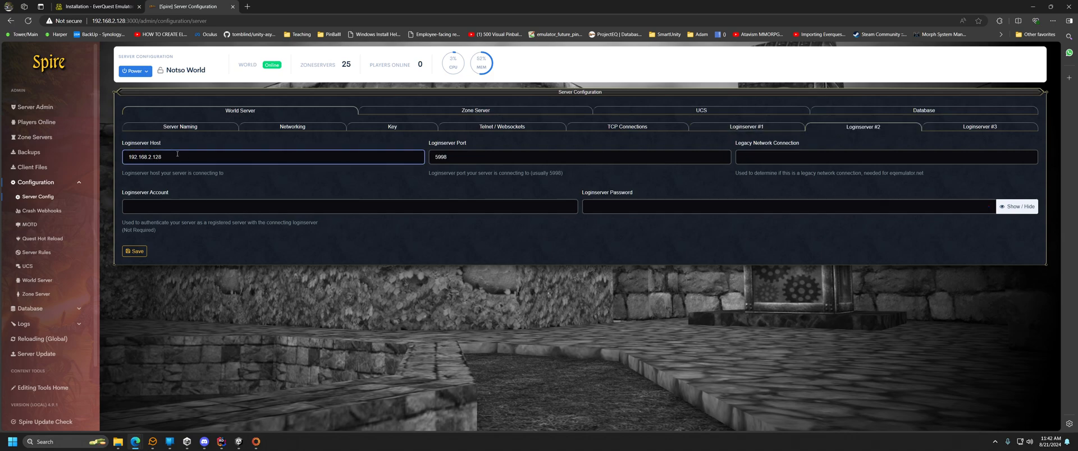
click(754, 129)
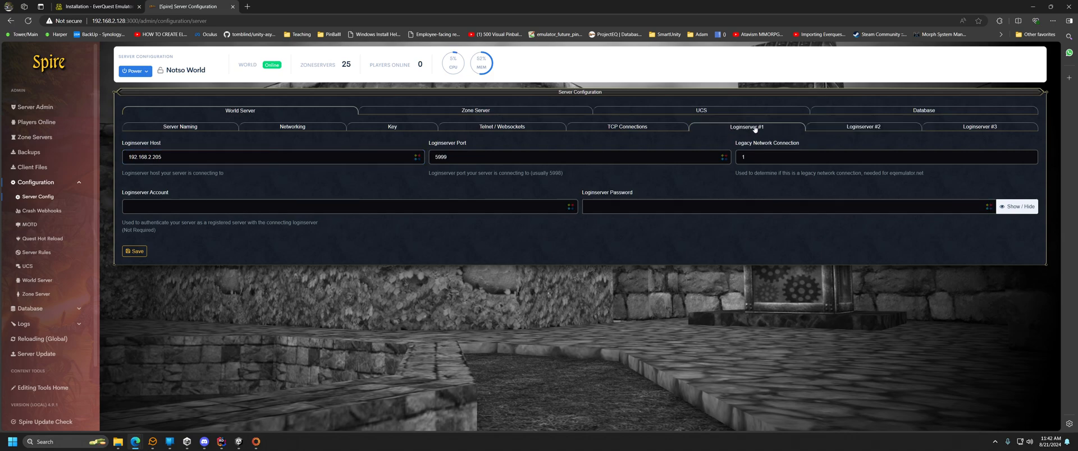
click(187, 159)
drag(169, 157, 158, 157)
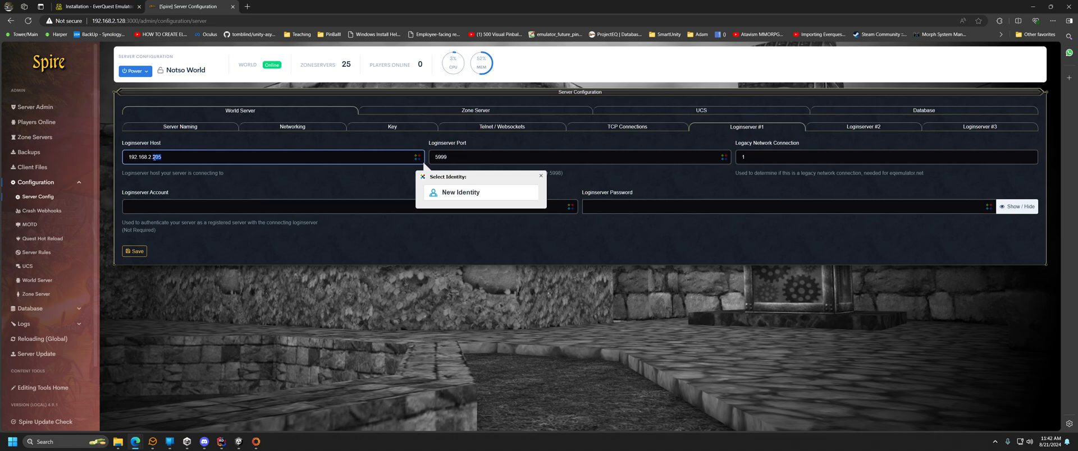
click(539, 176)
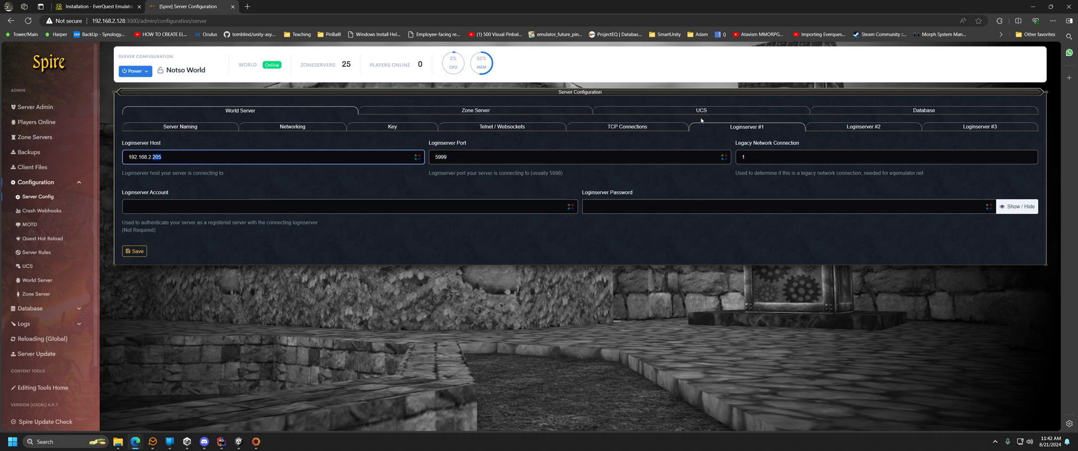
click(863, 126)
click(469, 151)
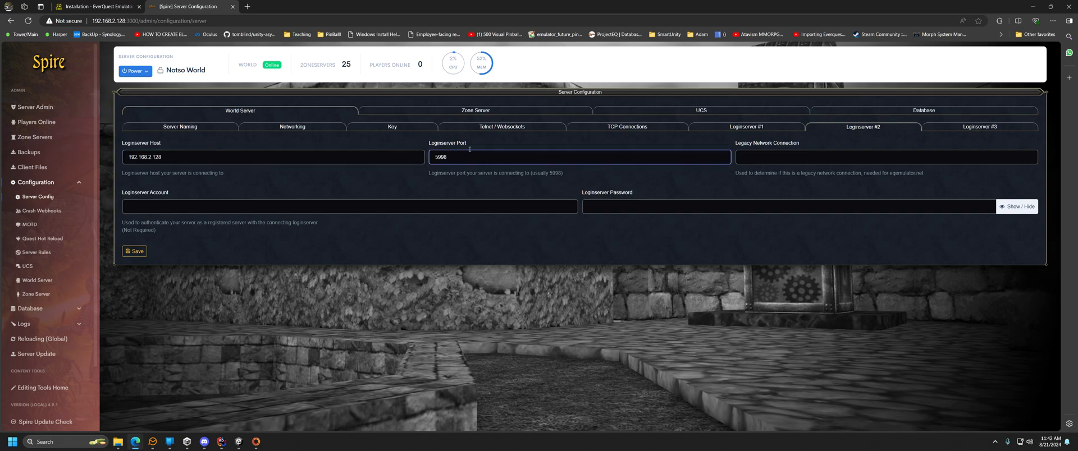
Change the Loginserver #1 host ending from 205 to 128 and save.
click(750, 127)
click(188, 158)
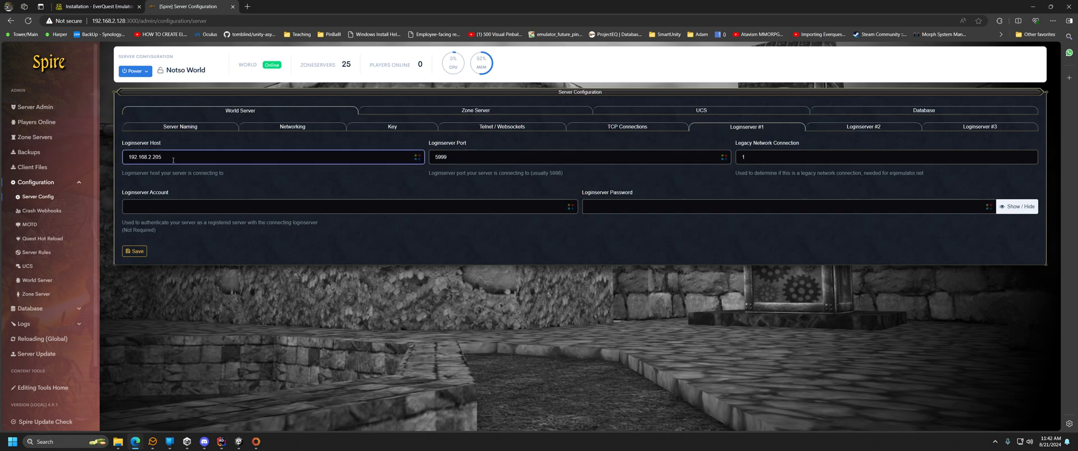
double_click(154, 157)
text(128)
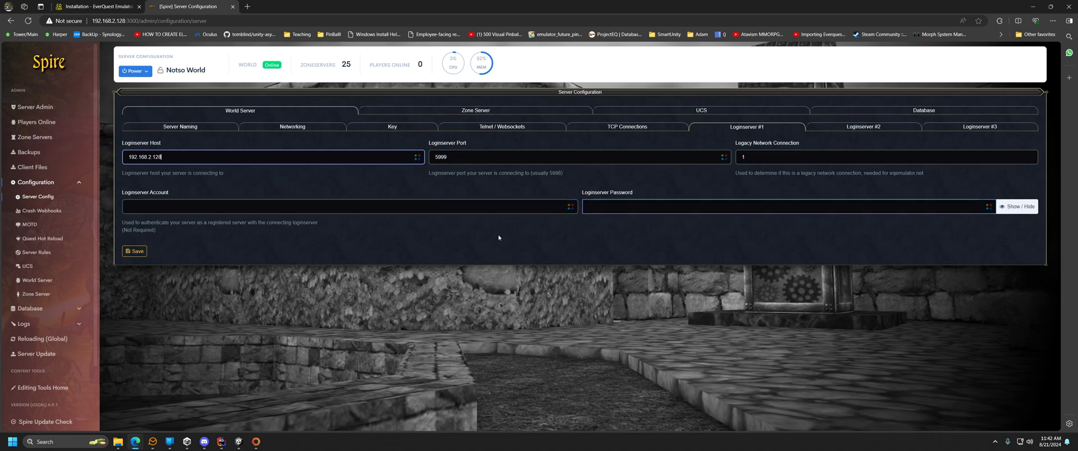
click(135, 251)
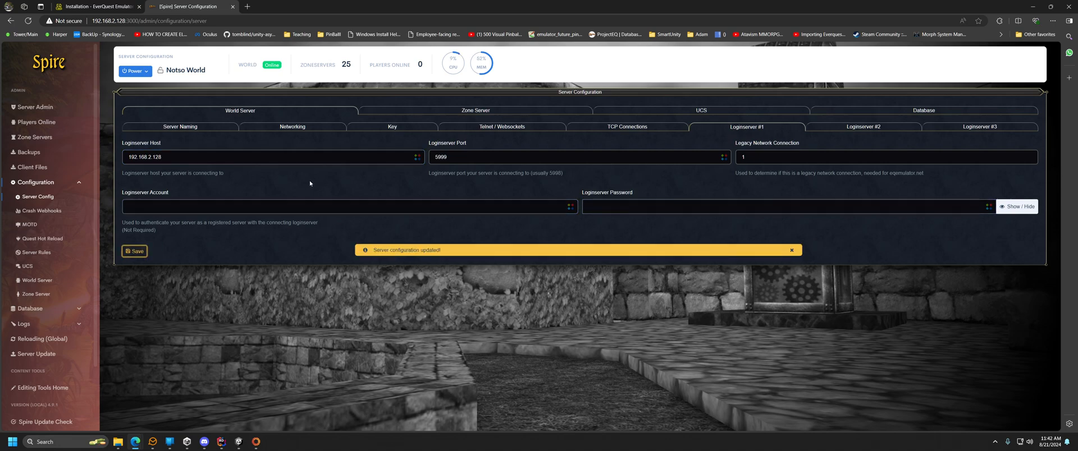
Restart the EQEmu server from the Power menu, confirming in the Restart Server dialog.
click(135, 70)
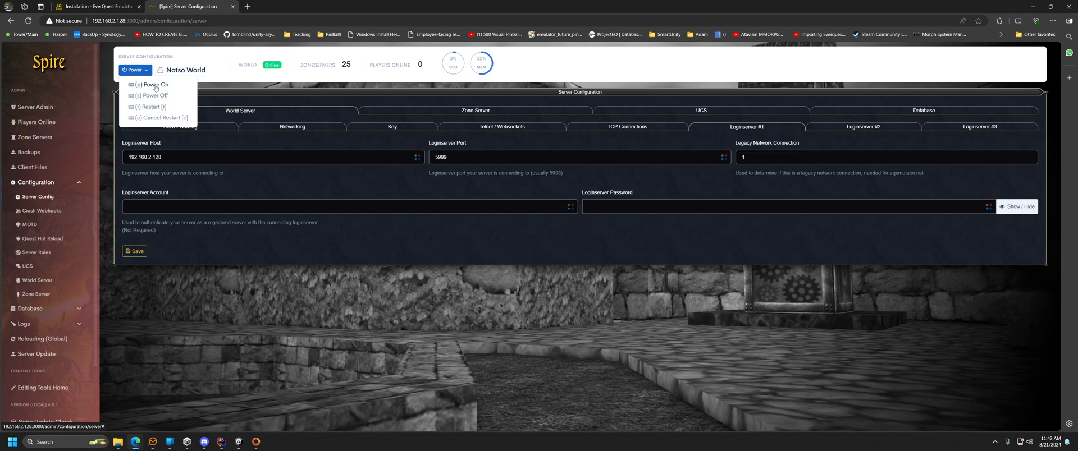
click(152, 107)
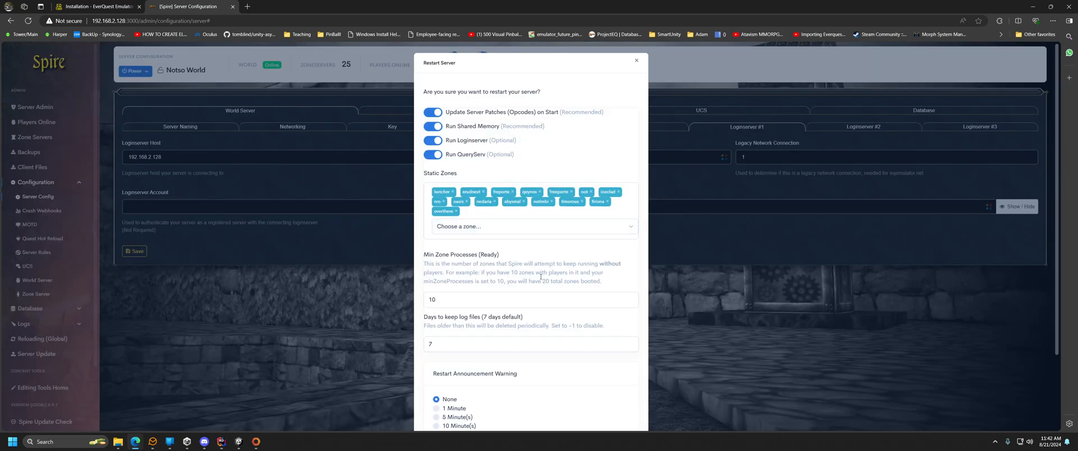
scroll(541, 277, down, 2)
scroll(481, 128, up, 2)
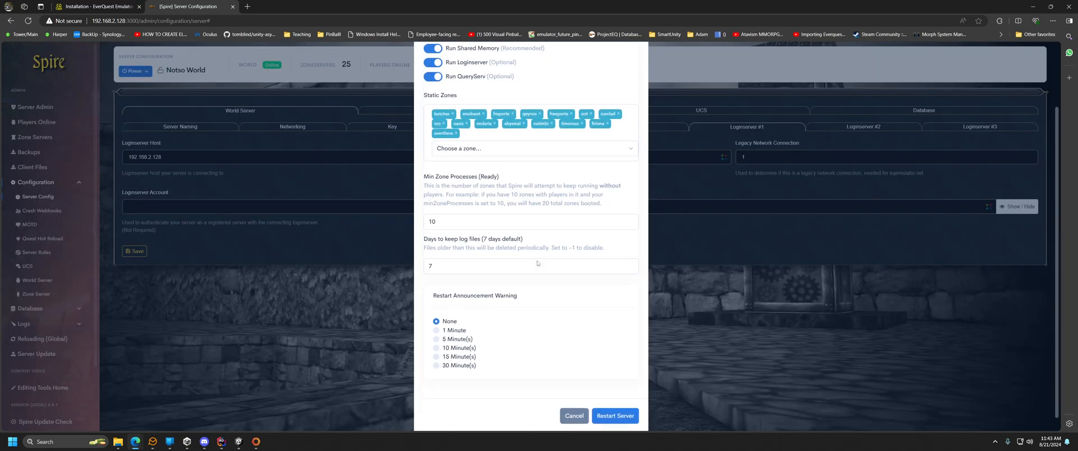
scroll(482, 210, down, 2)
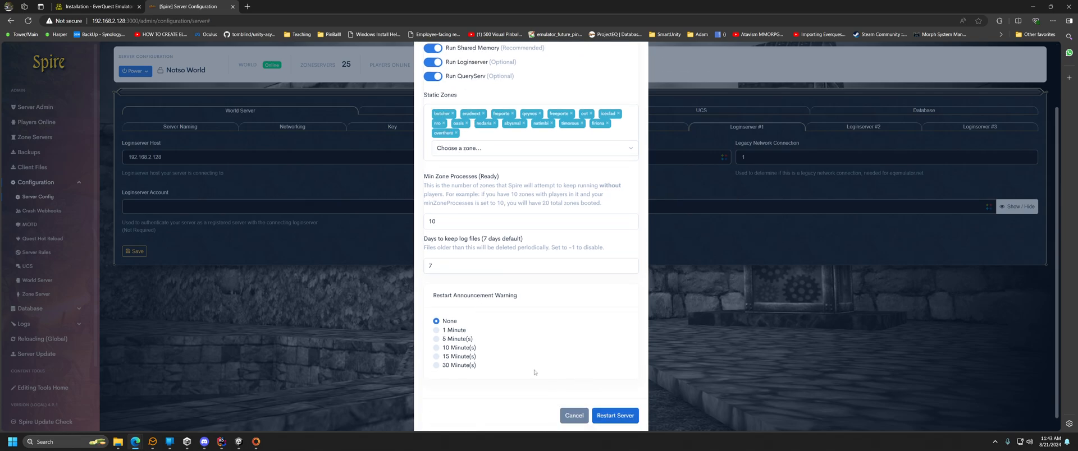
click(618, 417)
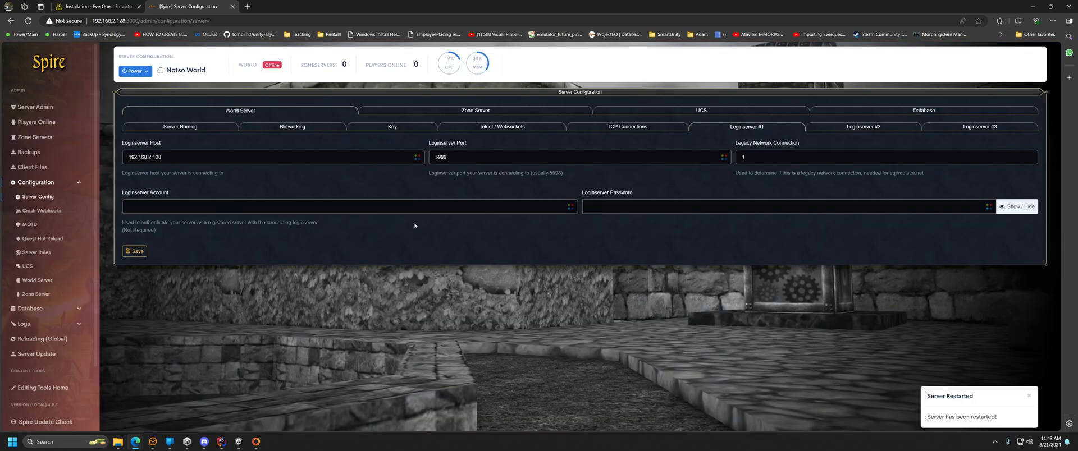
click(427, 203)
Flip between Loginserver #1 and #2 to compare ports, then view Loginserver #3 (login.projecteq.net).
click(854, 128)
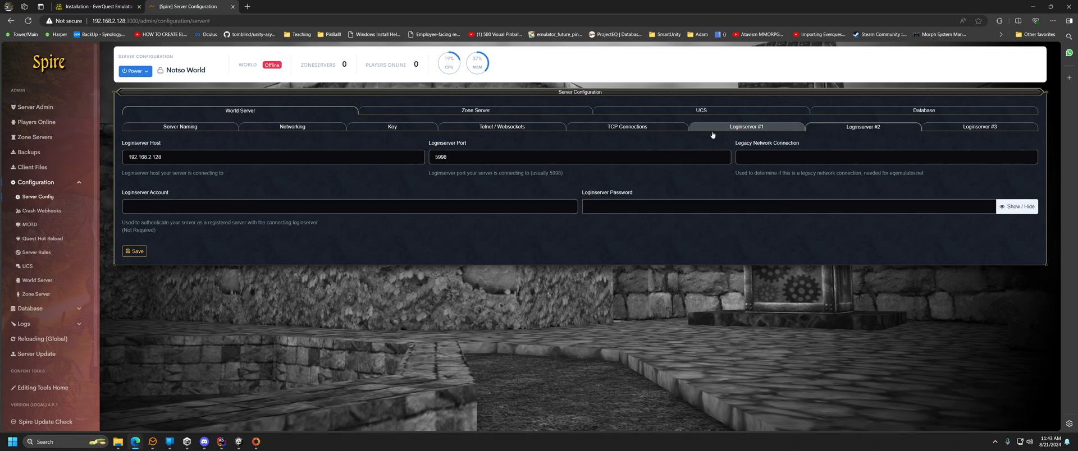
click(768, 128)
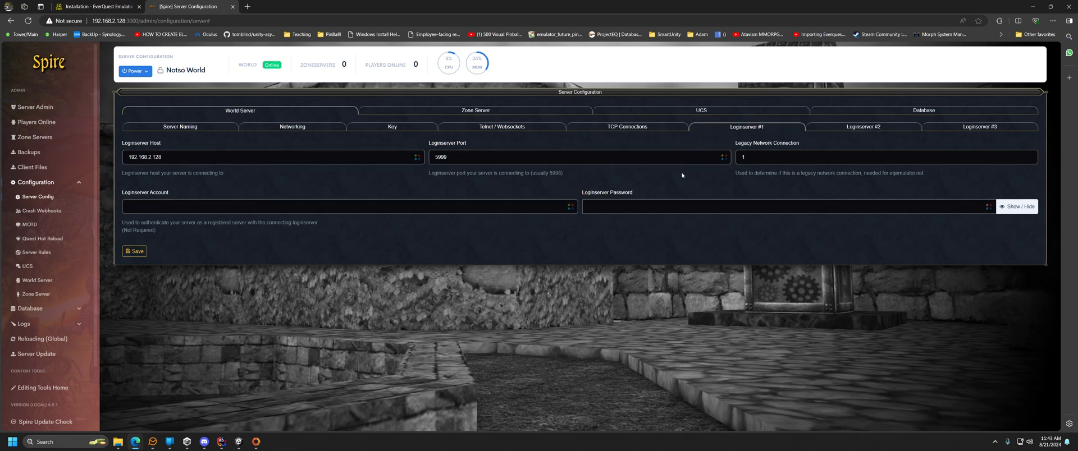
click(671, 156)
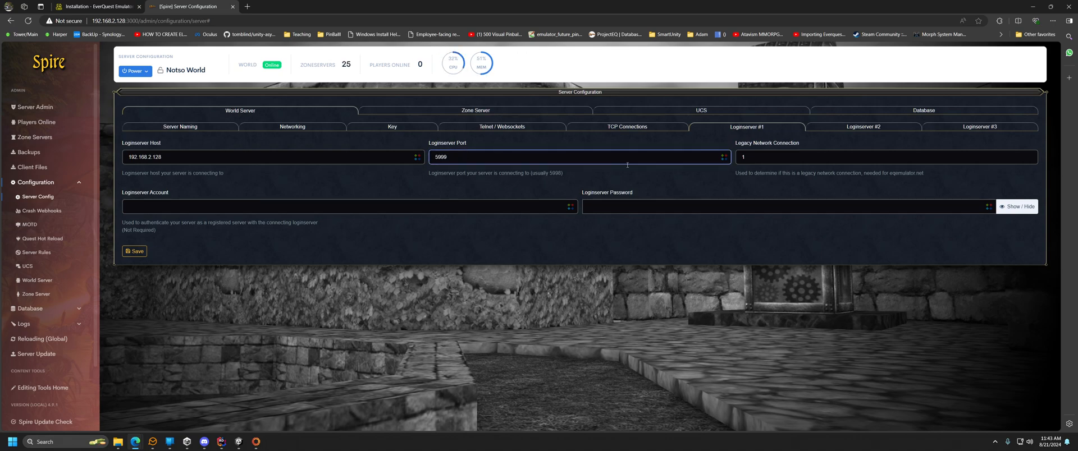
click(863, 127)
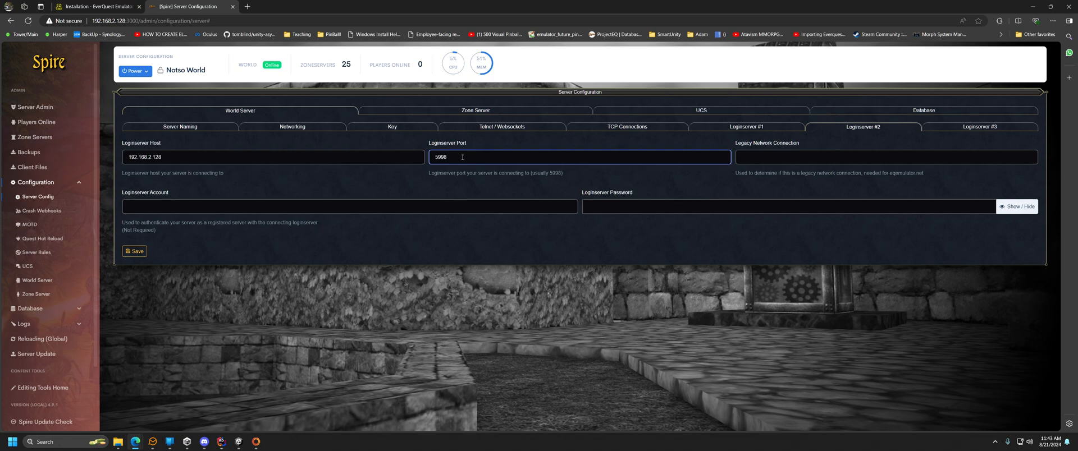
click(764, 128)
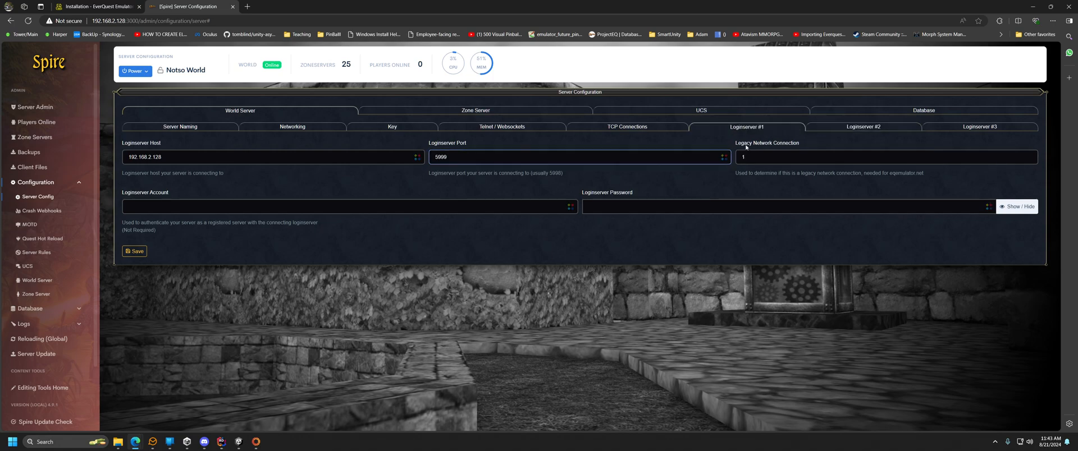
click(828, 128)
click(786, 129)
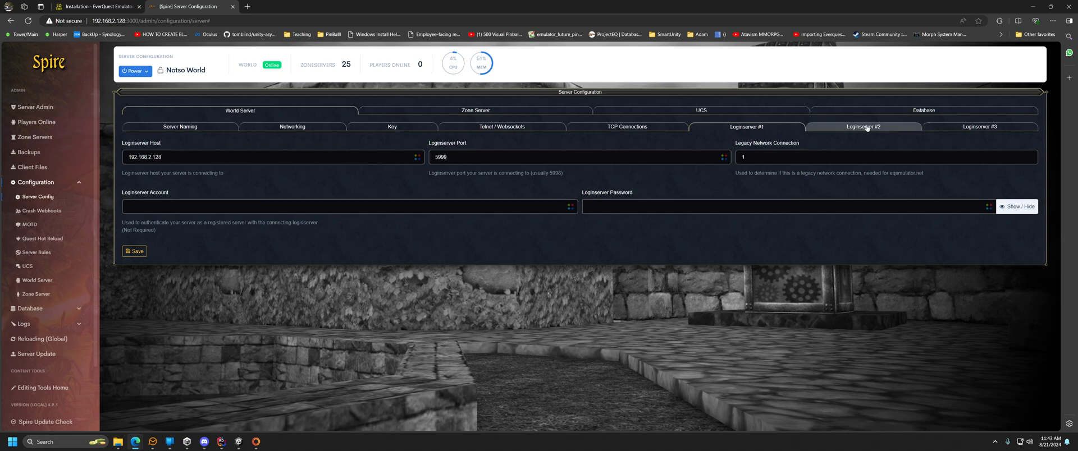
click(868, 128)
click(771, 131)
click(834, 131)
click(775, 133)
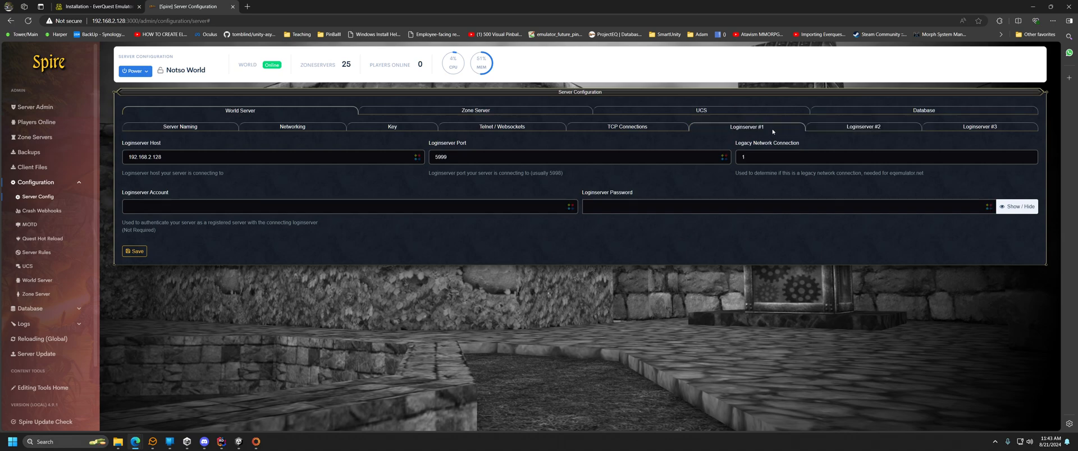
click(849, 131)
click(774, 133)
click(837, 132)
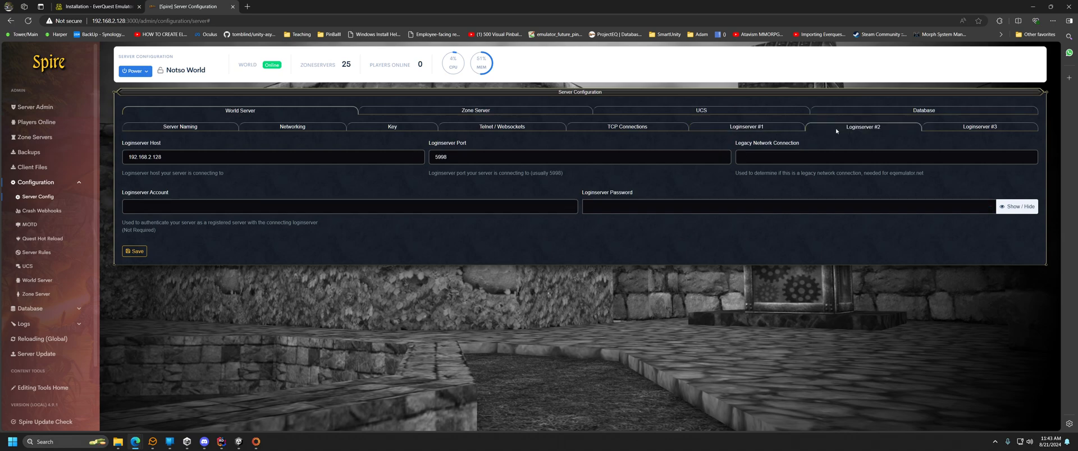
click(773, 130)
click(849, 129)
click(784, 129)
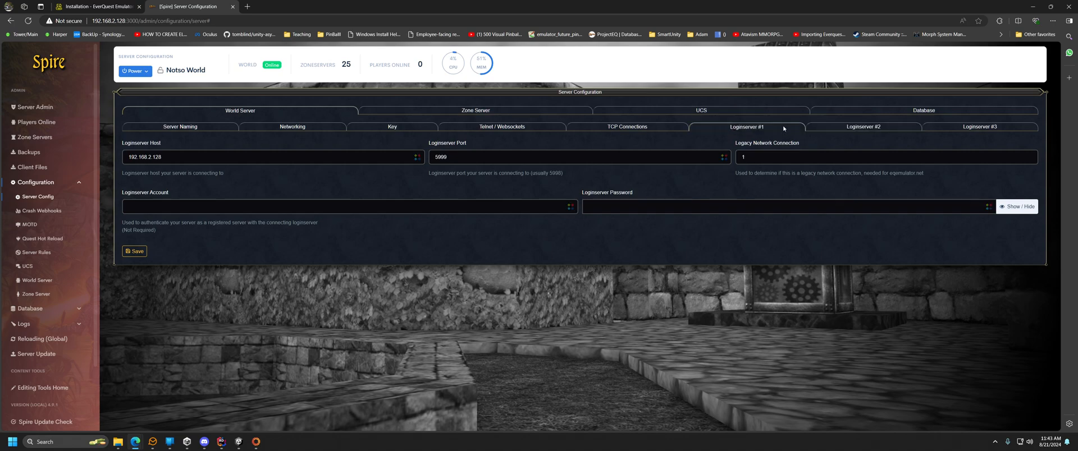
click(968, 128)
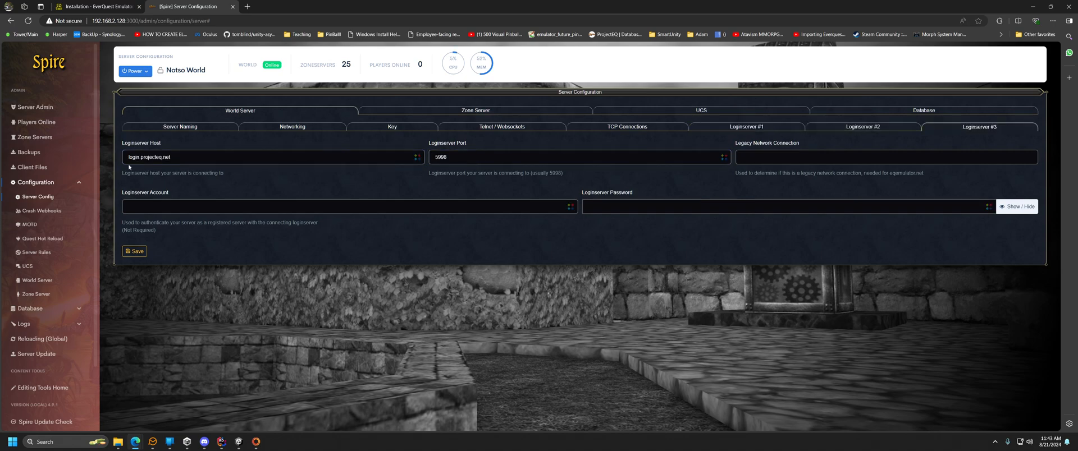
Examine Loginserver #3's host, then Loginserver #1's legacy network connection value.
click(161, 162)
click(134, 160)
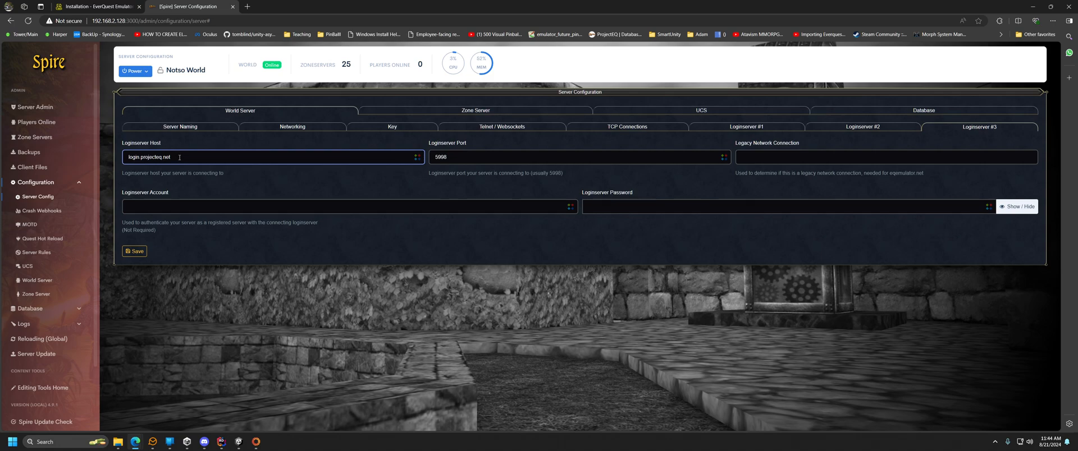
click(287, 168)
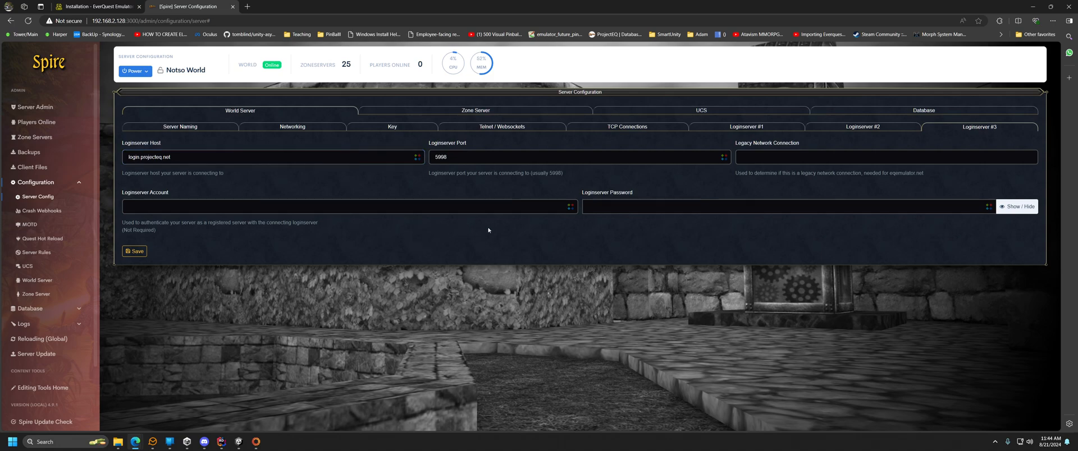
click(746, 127)
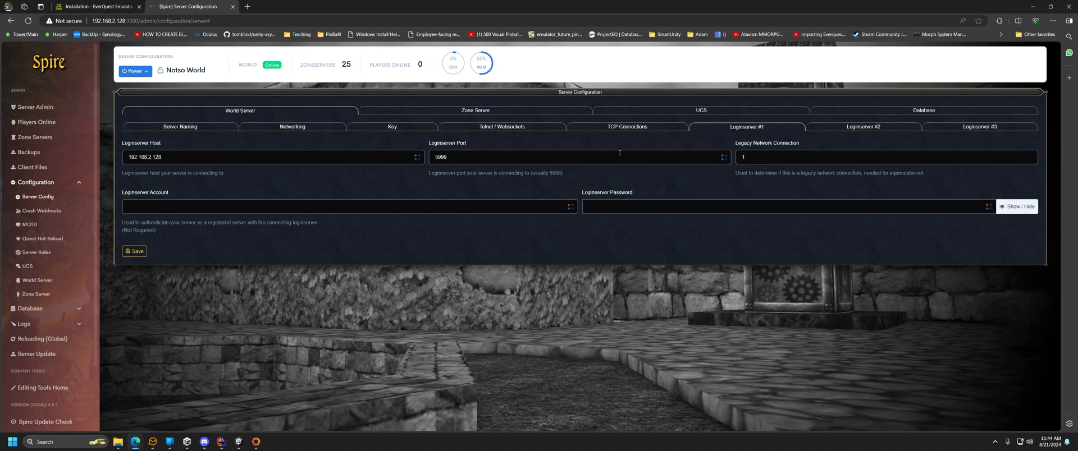
click(373, 160)
click(402, 171)
click(770, 153)
Look over the Zone Server, UCS and Database tabs, then open Server Update showing version 22.54.0.
click(504, 111)
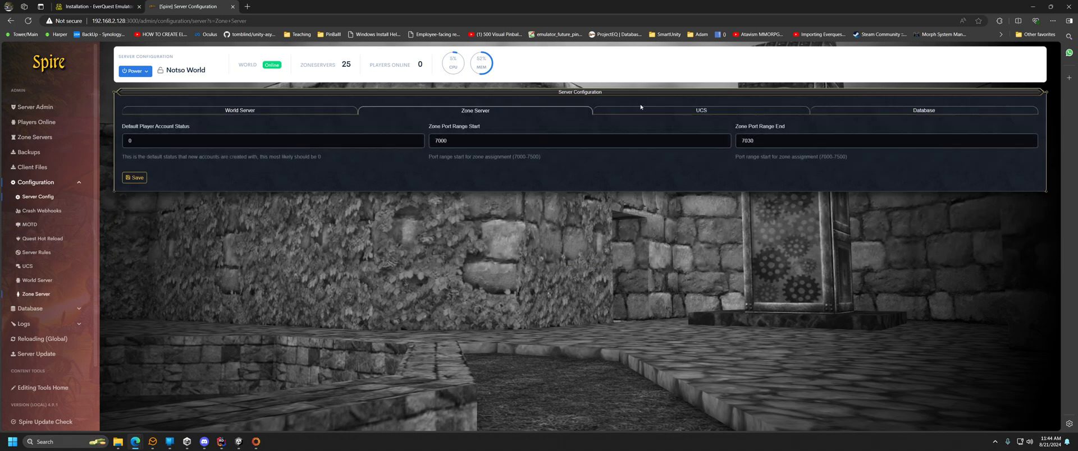
click(676, 110)
click(864, 112)
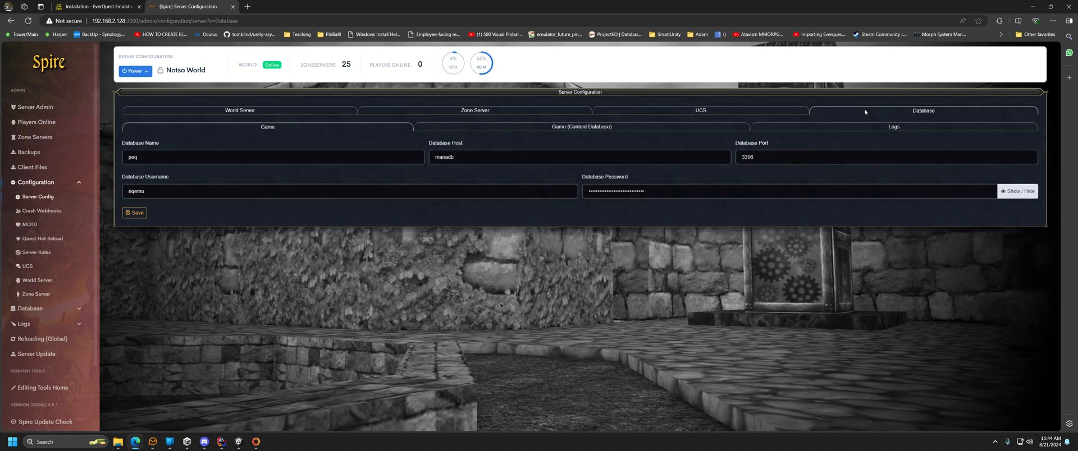
click(235, 111)
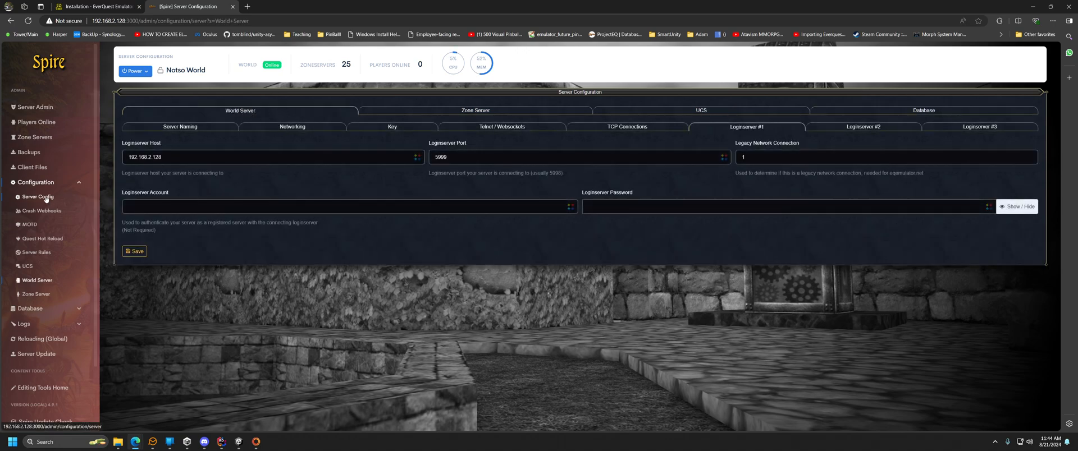
scroll(47, 226, down, 2)
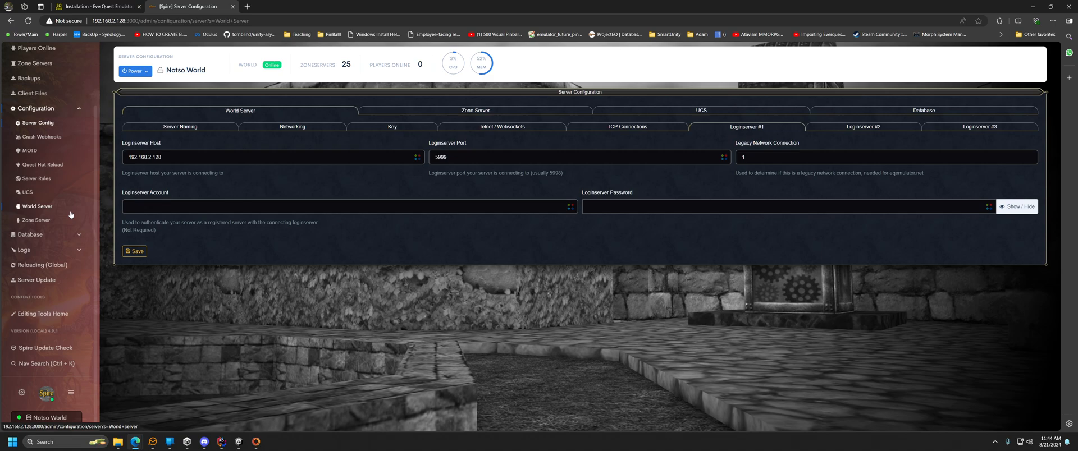
click(45, 280)
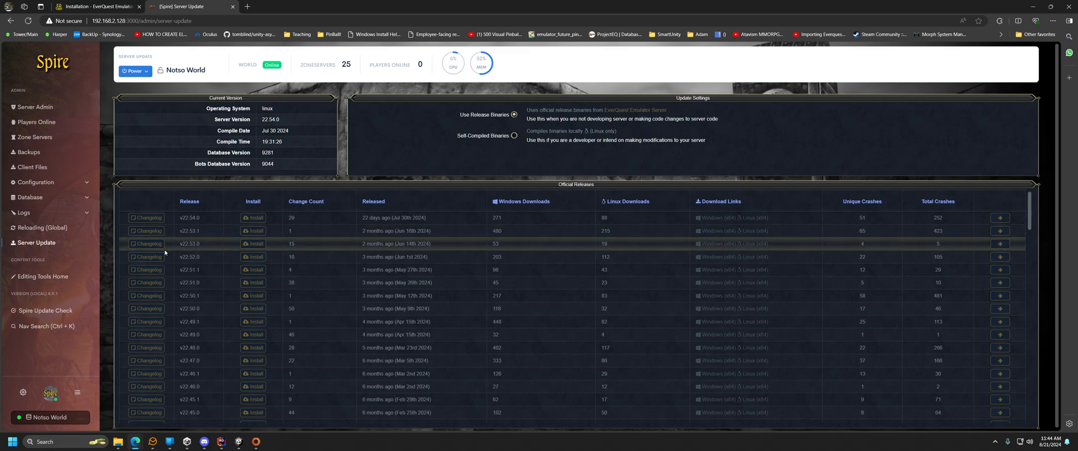
Run the Spire update check, then reopen the Database settings (peq on mariadb, port 3306).
click(51, 309)
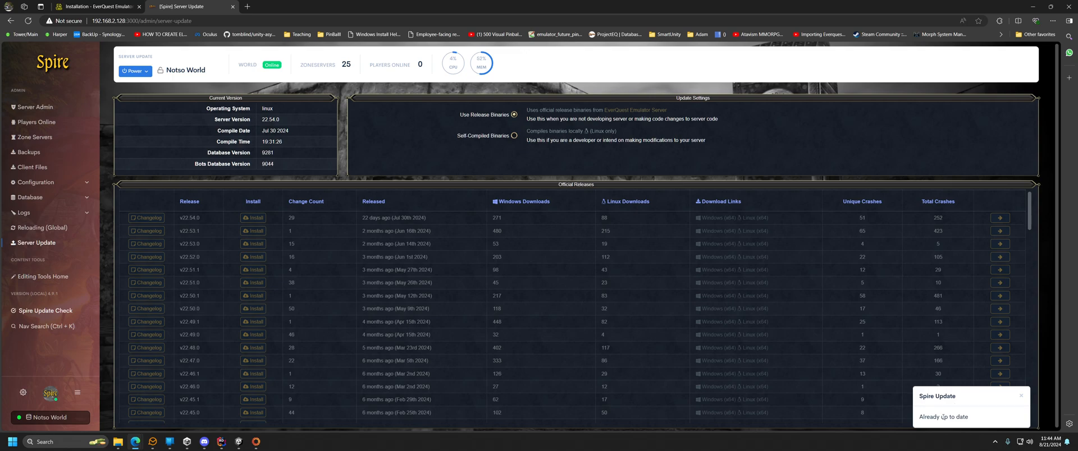
click(41, 329)
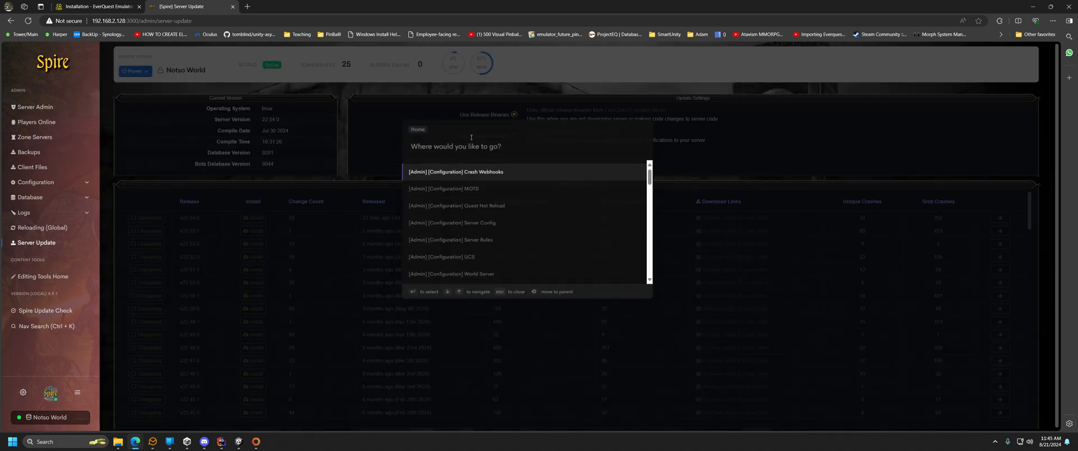
click(286, 241)
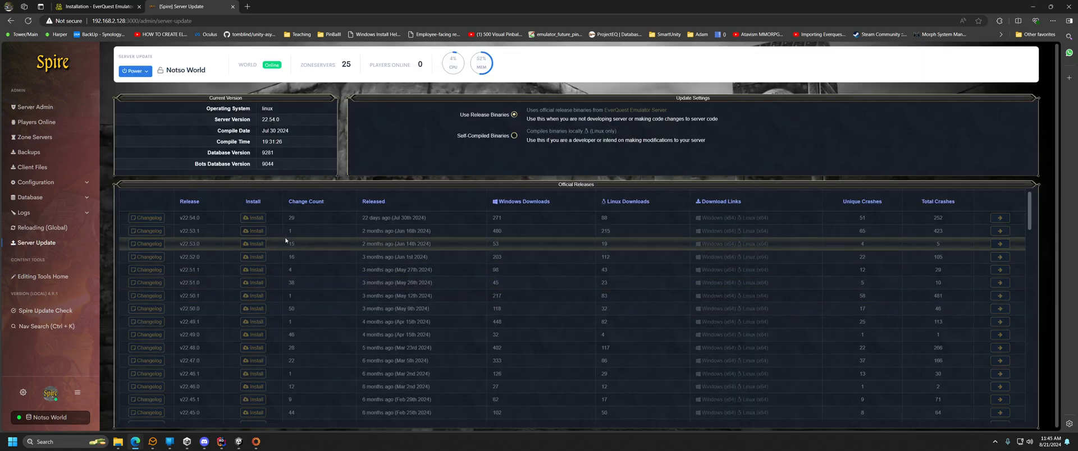
click(28, 197)
click(33, 214)
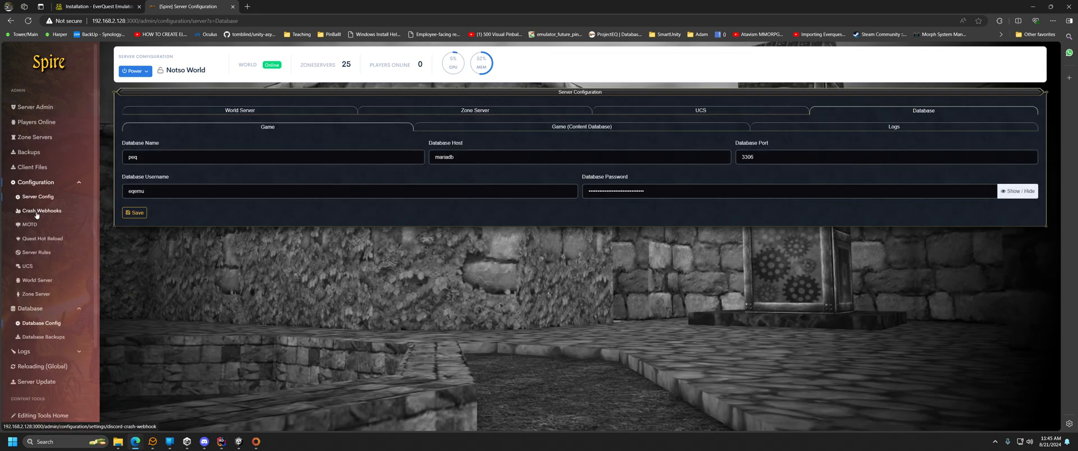
Check the Crash Webhooks URL field and Client Files notice, then list the running Zone Servers.
click(39, 210)
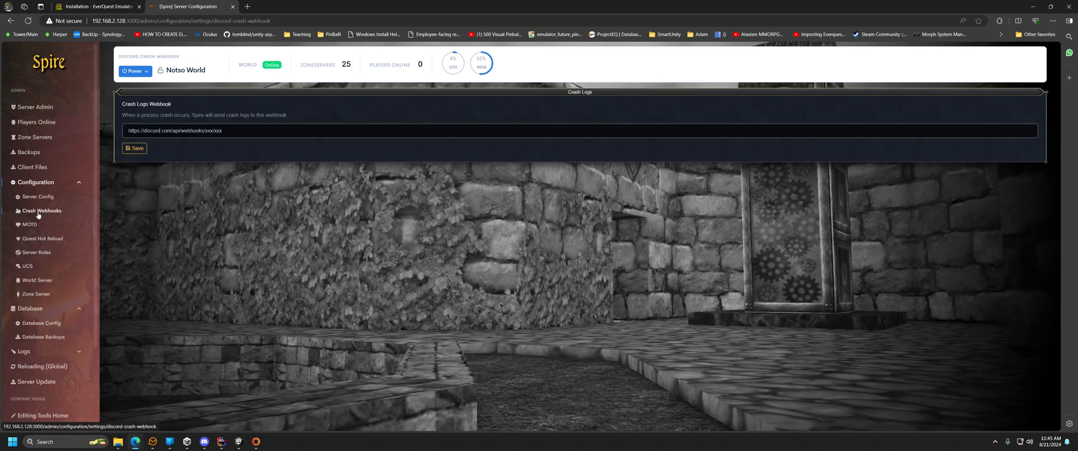
click(203, 131)
click(35, 167)
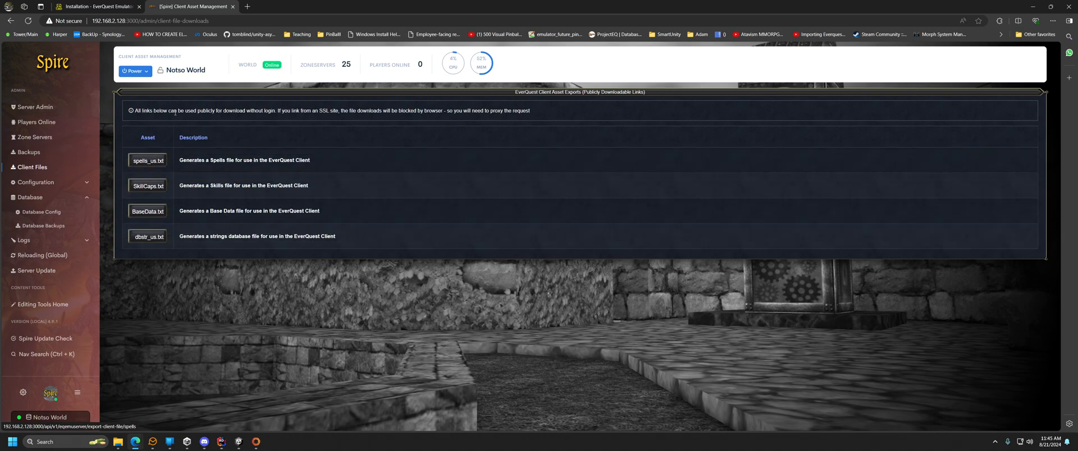
drag(216, 112, 268, 112)
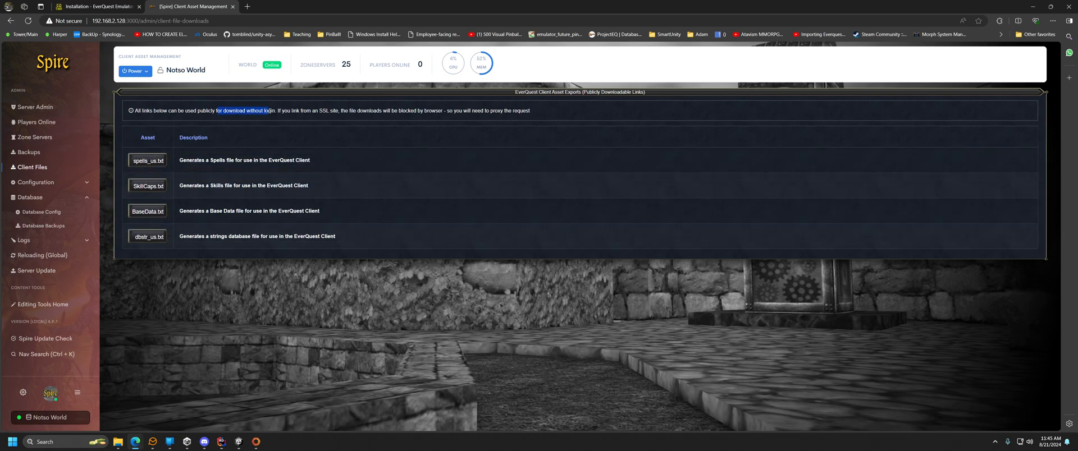
click(251, 125)
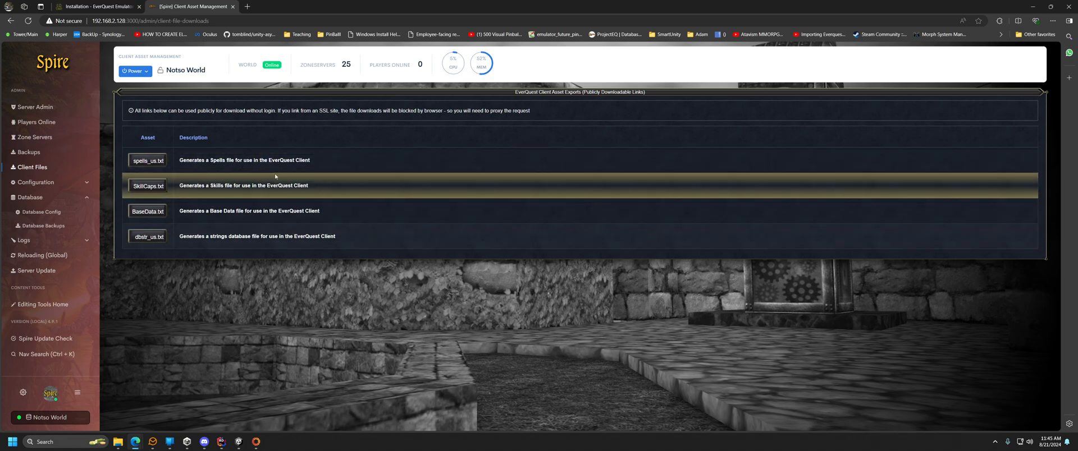
click(42, 138)
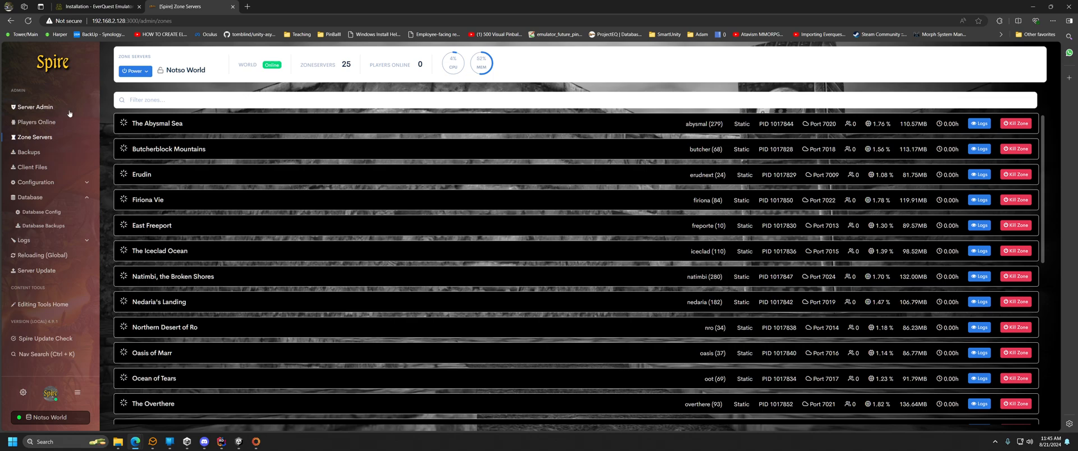
Reopen Spire's Server Admin dashboard and restore the browser to a smaller window.
click(39, 108)
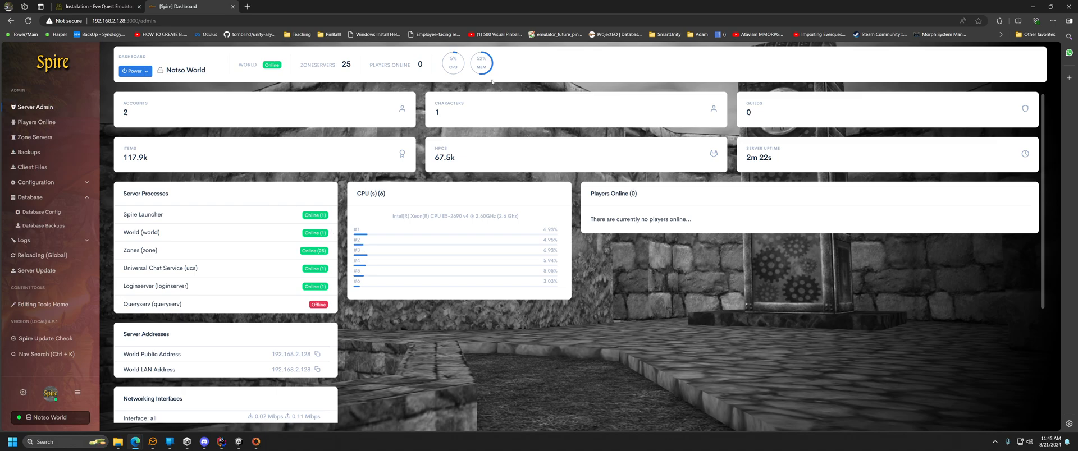
click(1051, 6)
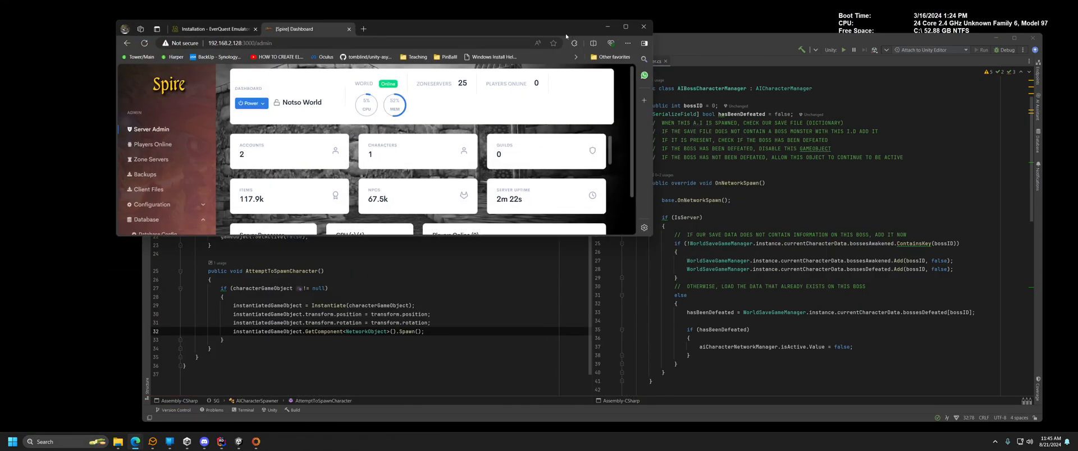
Move the browser to the right, narrow it from the left edge, and minimize the code editor.
drag(539, 25, 957, 26)
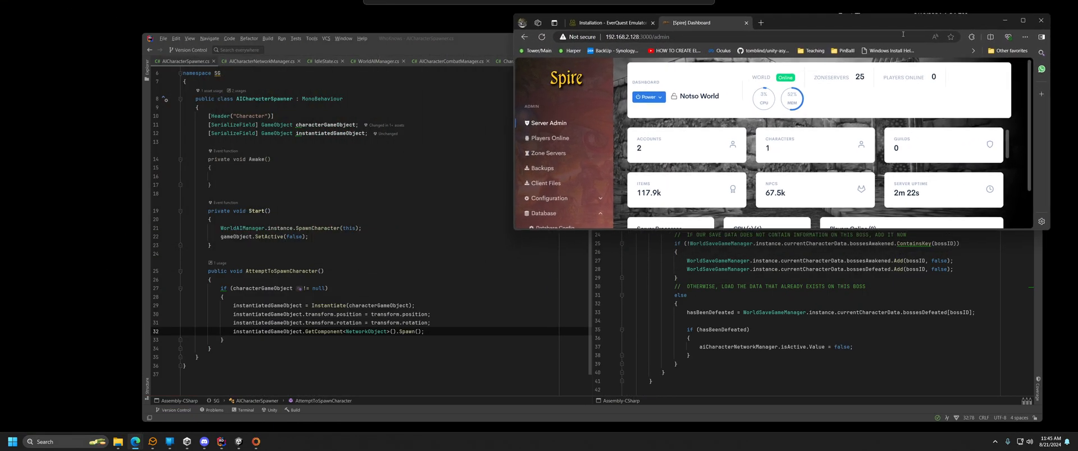
drag(513, 92, 606, 92)
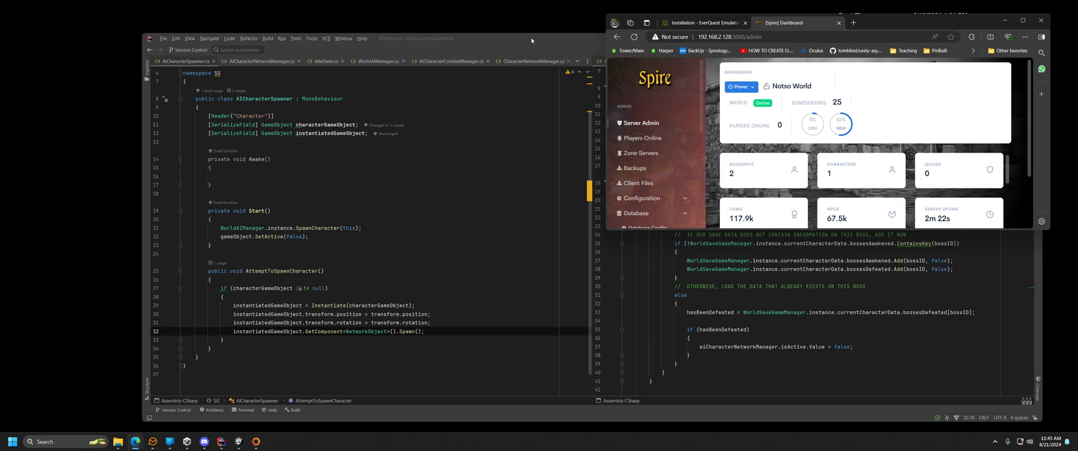
key(alt+Tab)
click(997, 37)
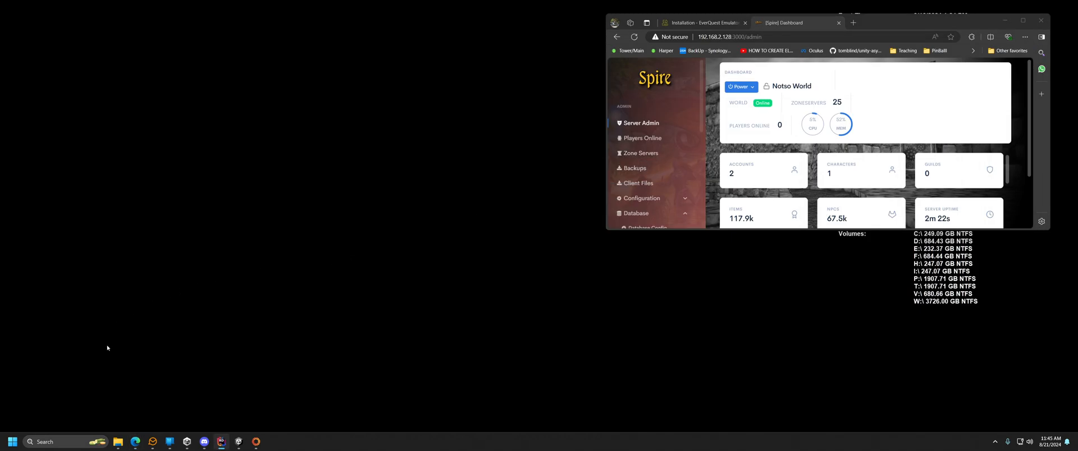
Search the Start menu for 'eq', then close the results without opening anything.
click(12, 441)
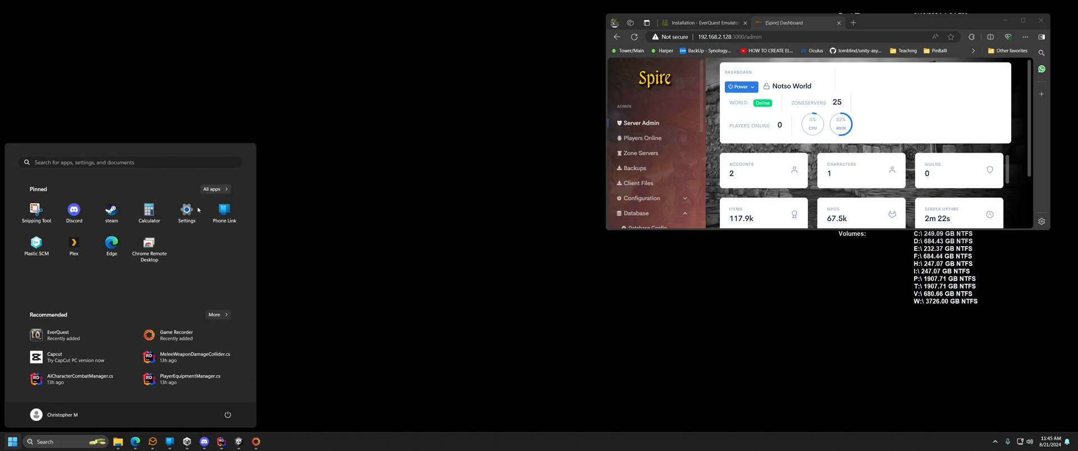
click(89, 161)
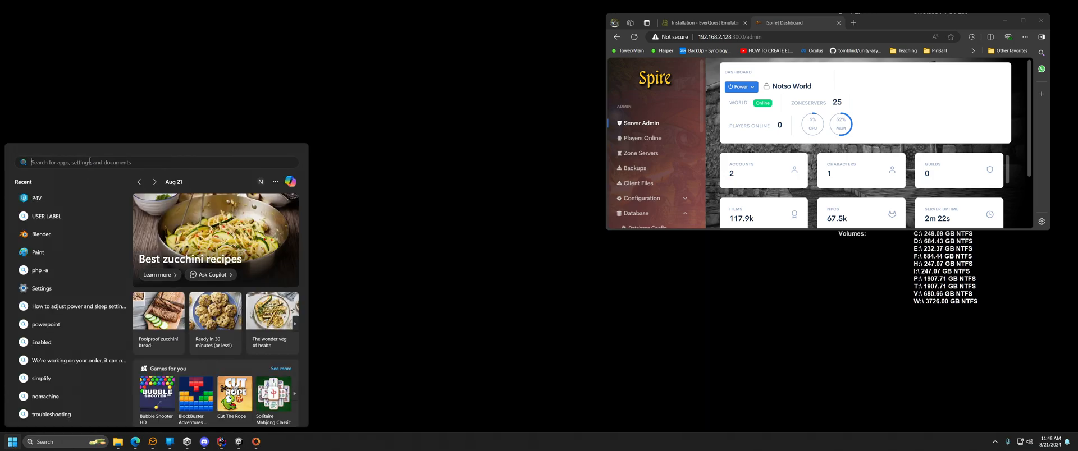
text(eq)
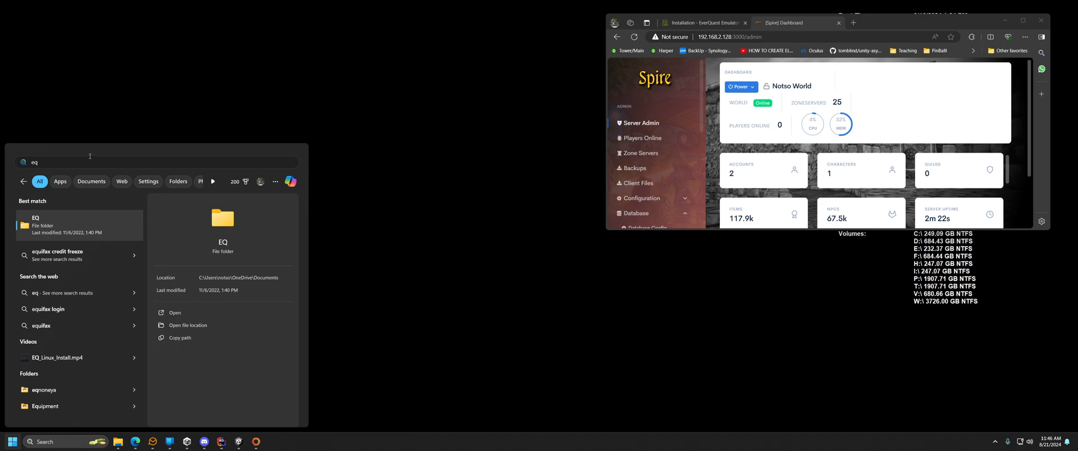
click(460, 138)
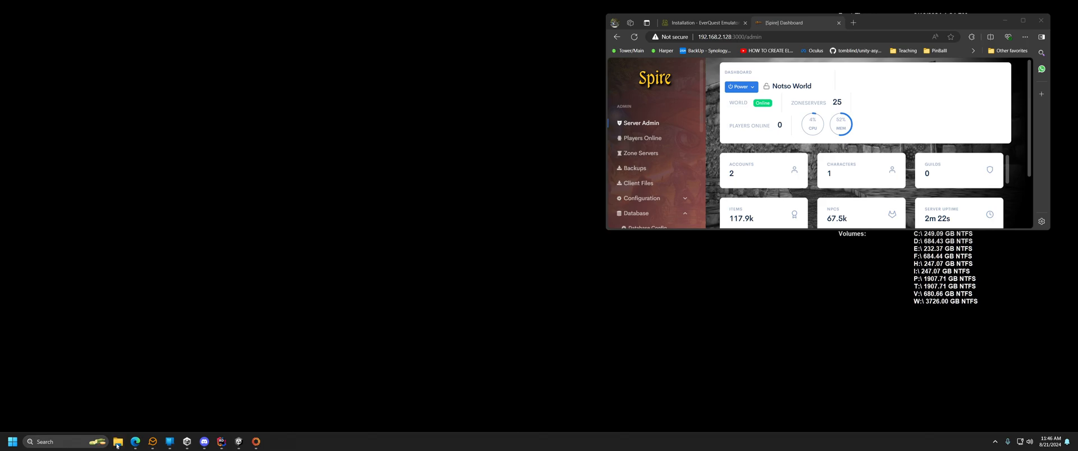
Browse This PC to the Games Tforce (D:) drive and open the EverQuestTitanium folder.
mouse_move(117, 446)
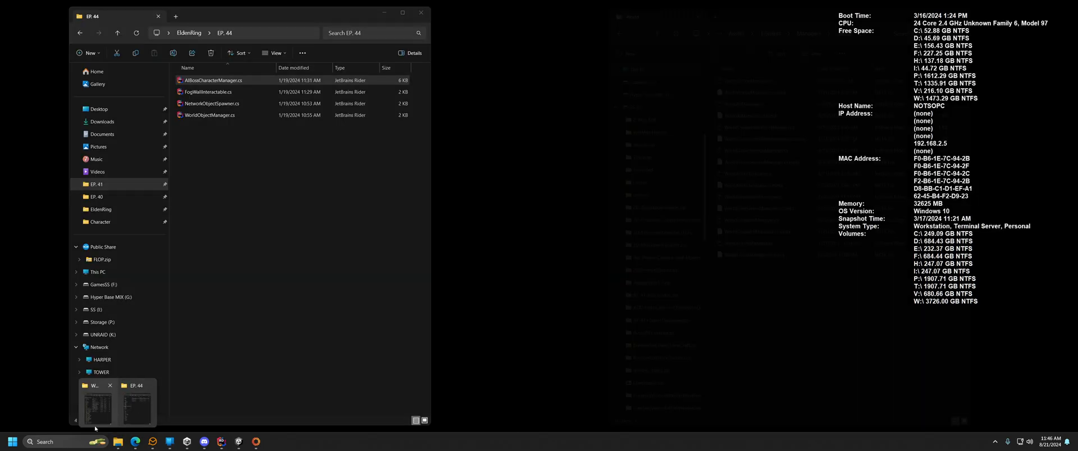
click(101, 410)
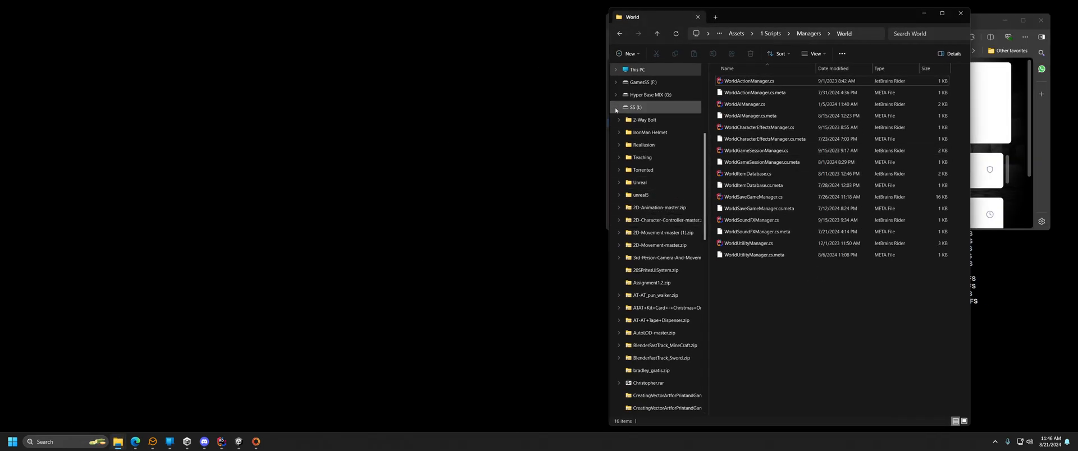
scroll(642, 111, up, 5)
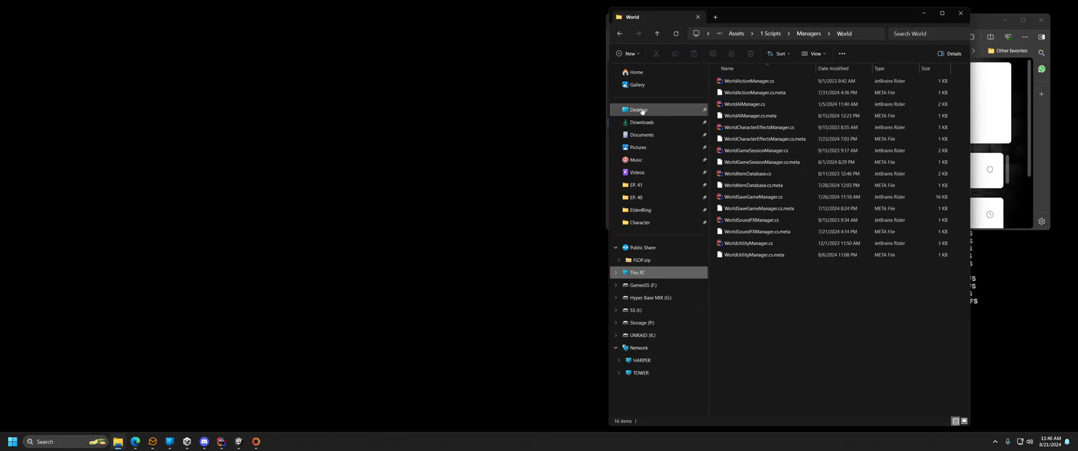
click(642, 273)
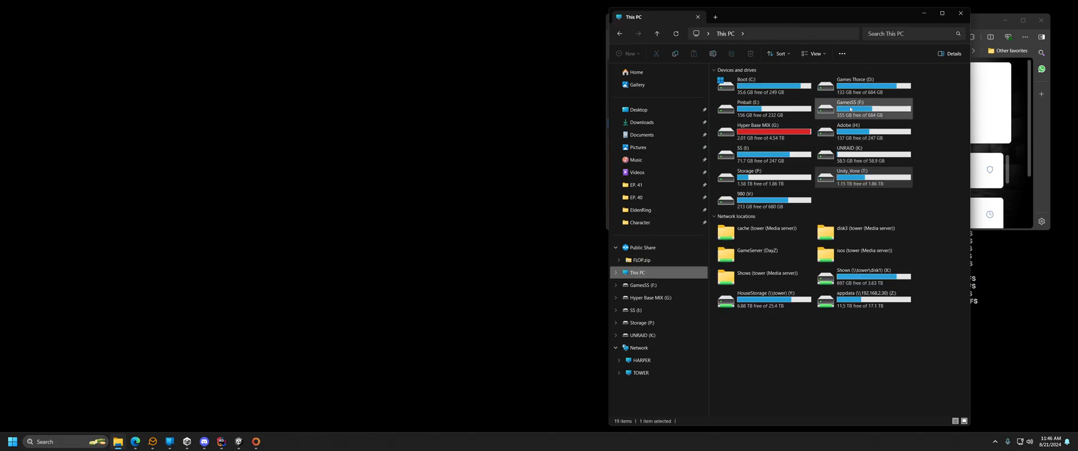
double_click(866, 80)
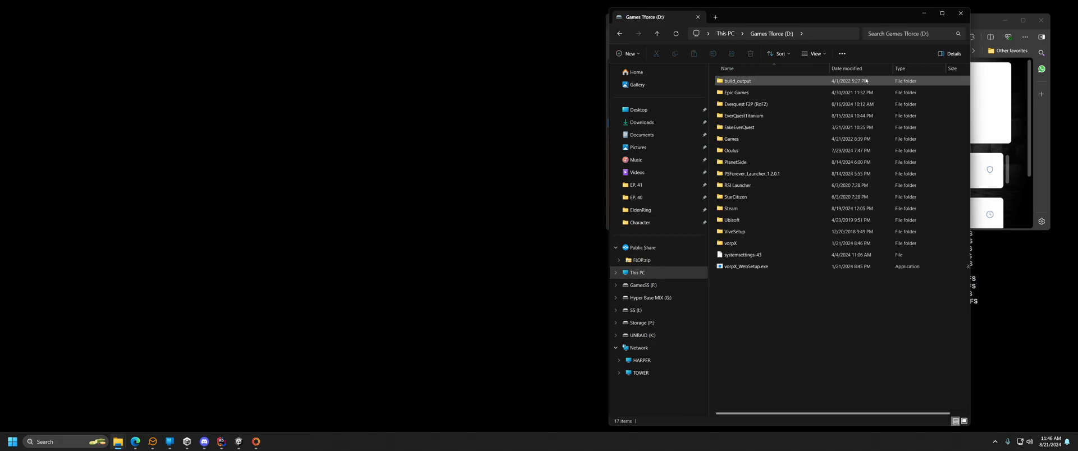
click(754, 104)
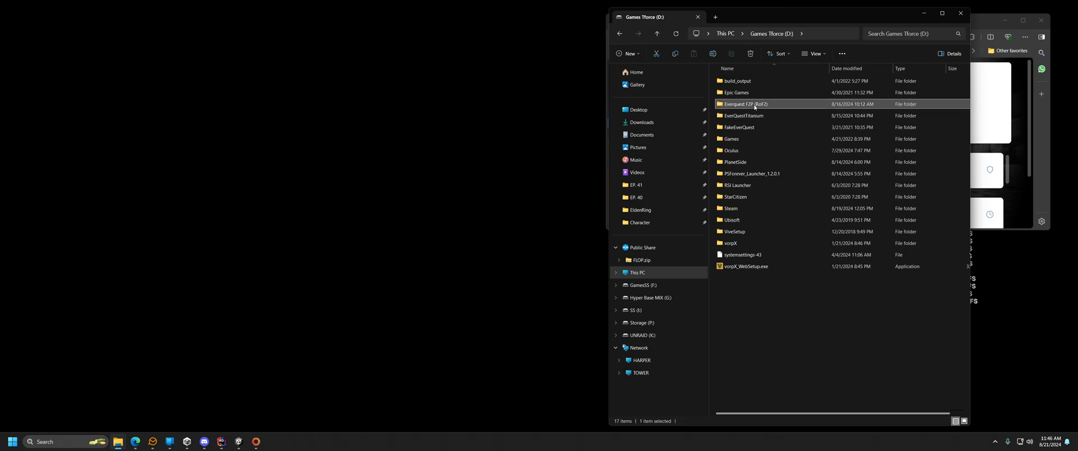
click(750, 129)
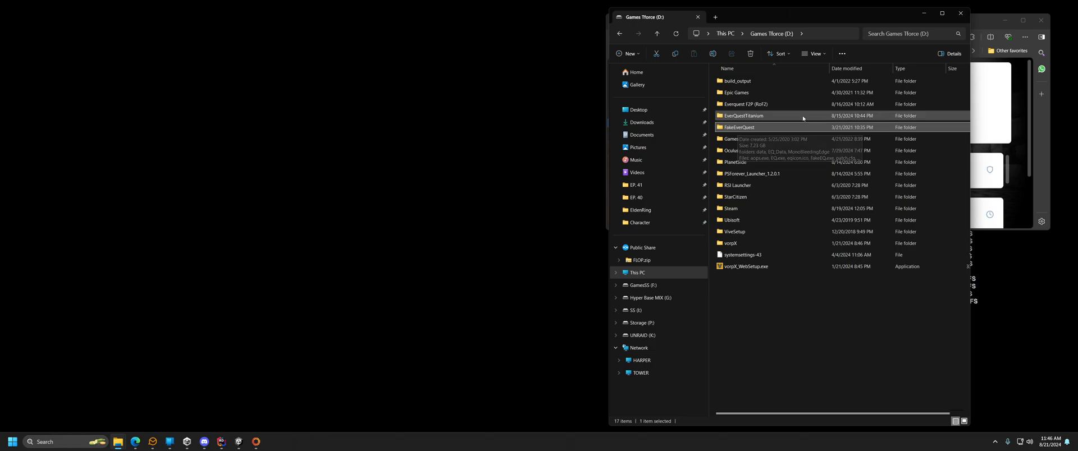
click(764, 108)
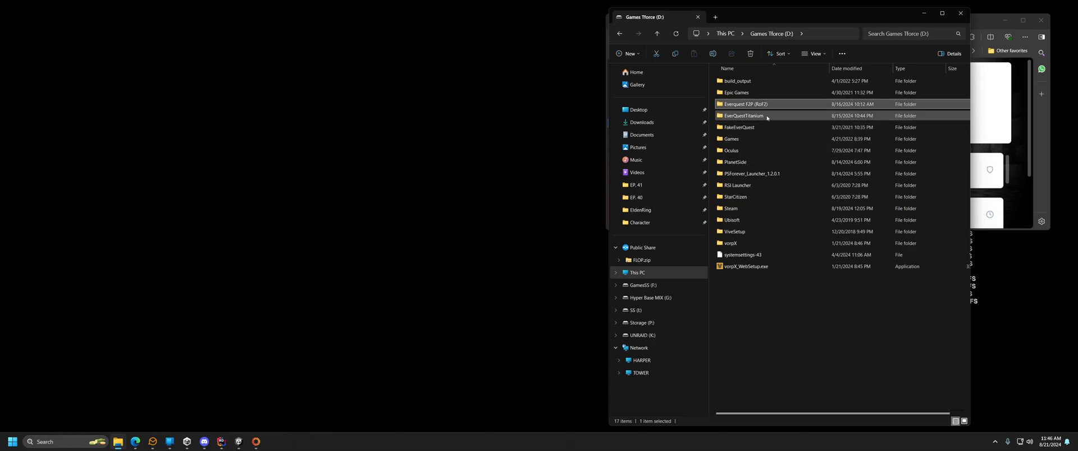
click(764, 116)
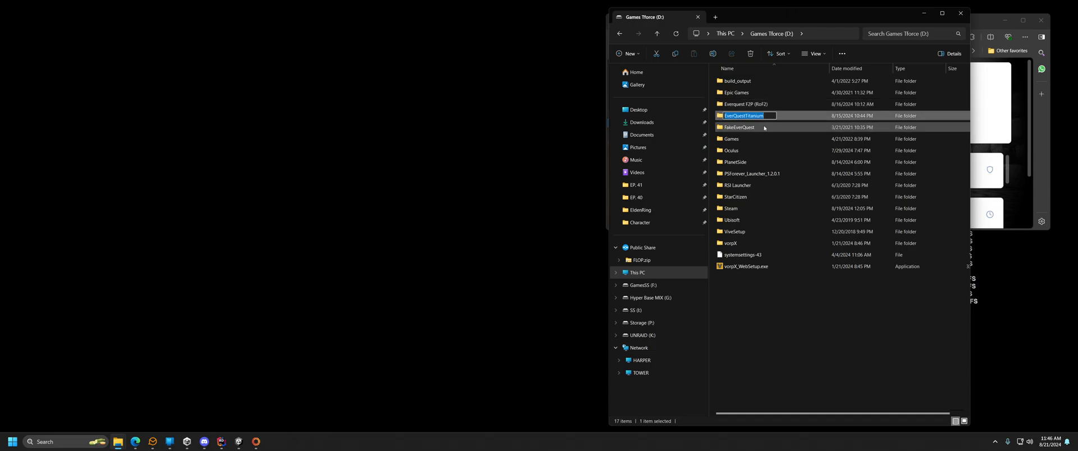
double_click(764, 117)
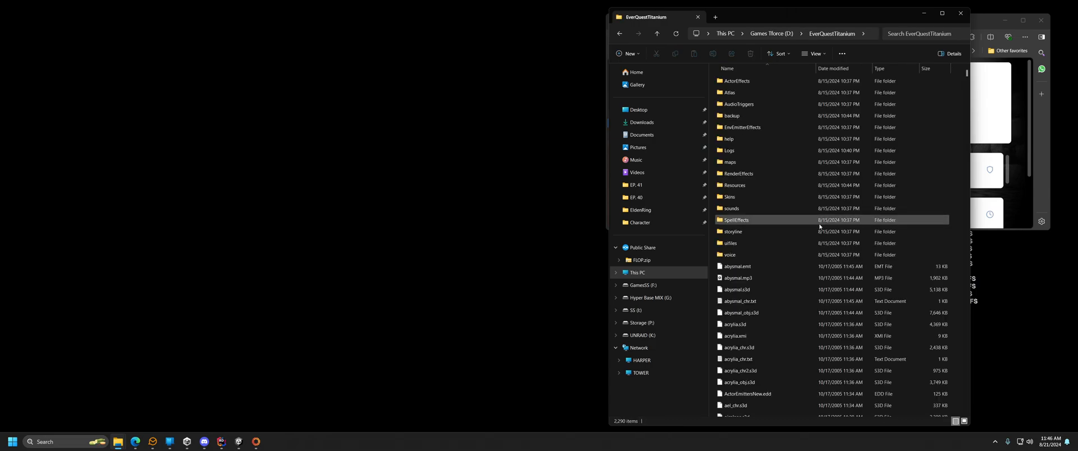
Scroll through the EverQuestTitanium folder's files and select eqhost.txt.
scroll(780, 276, down, 15)
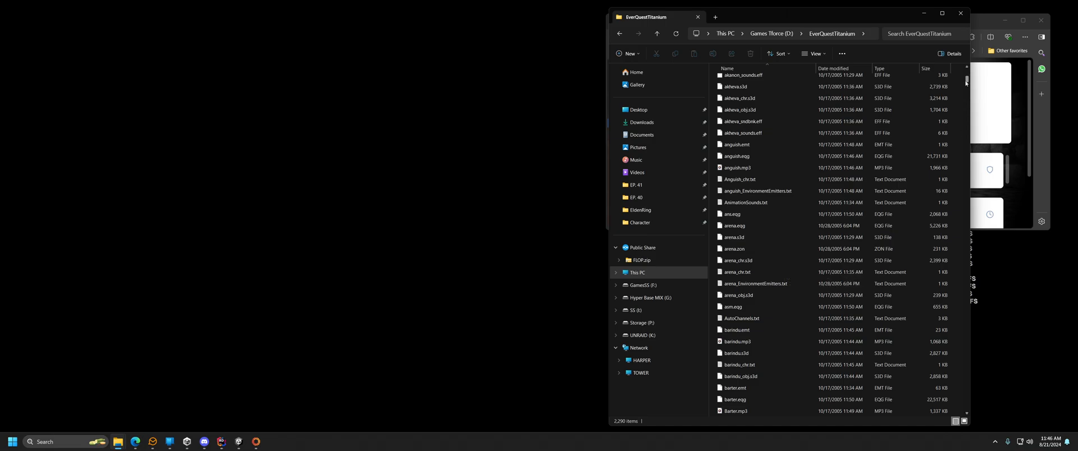
drag(967, 82, 968, 152)
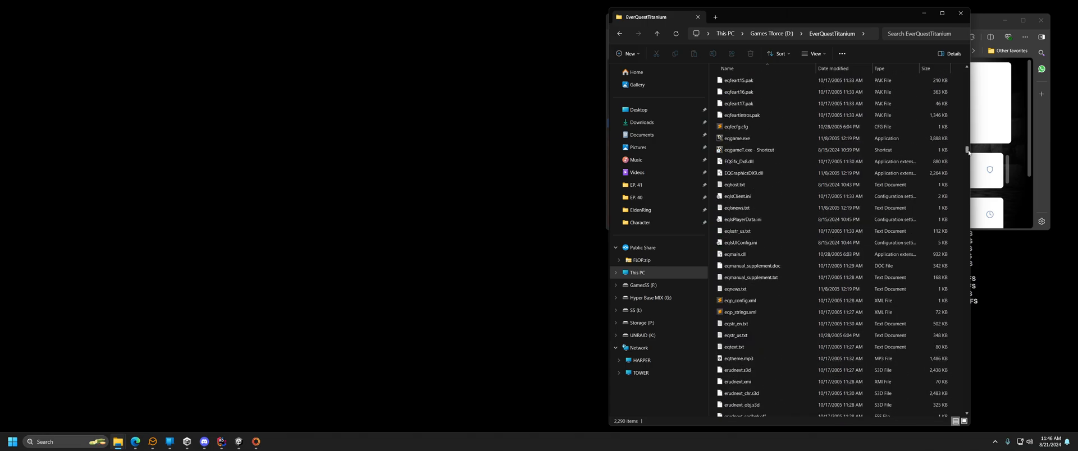
click(750, 301)
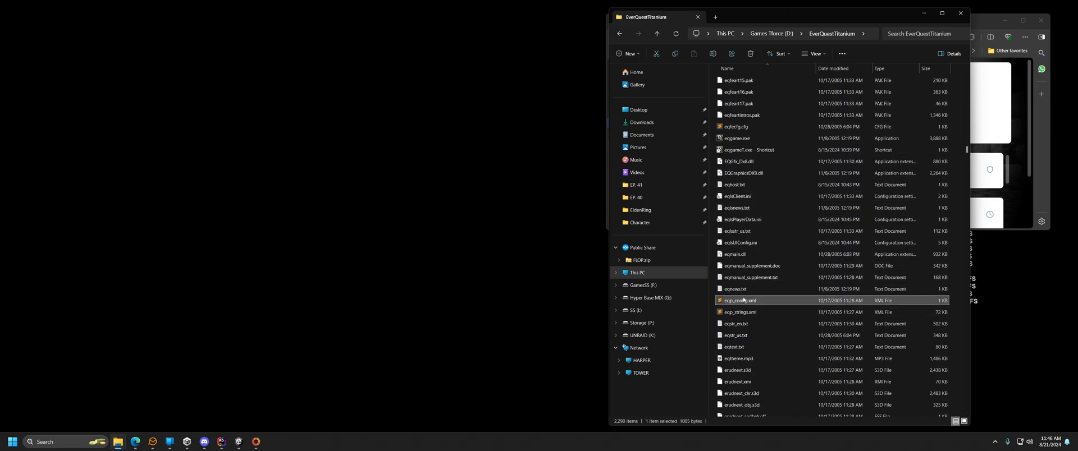
click(749, 289)
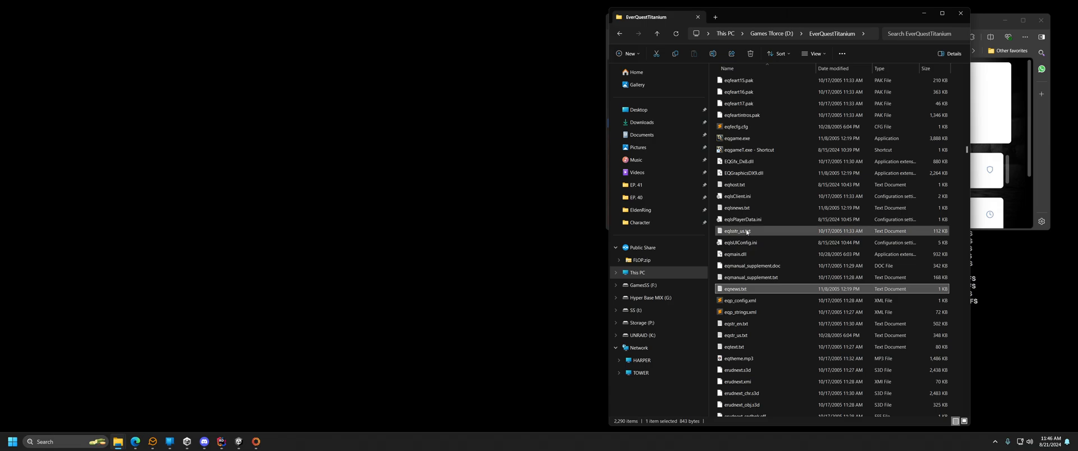
click(724, 185)
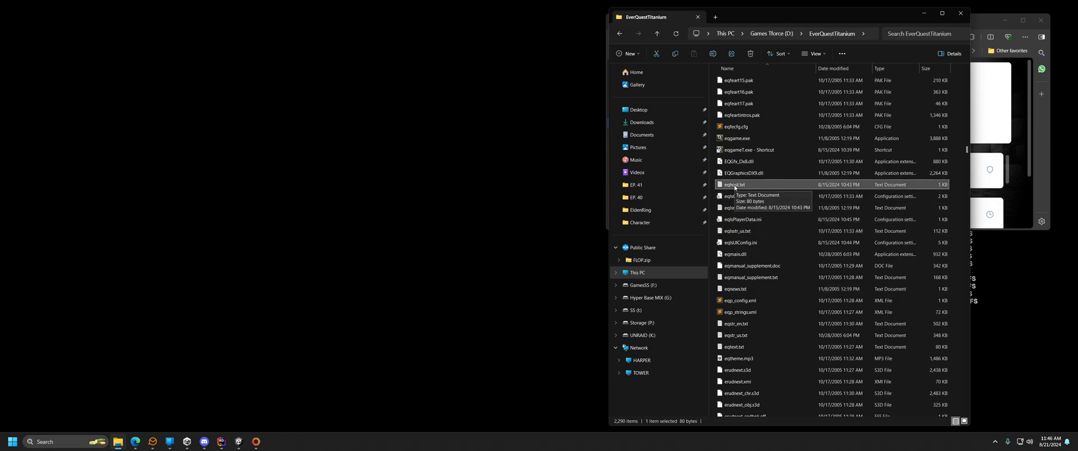
Open eqhost.txt and check the commented-out live login line and the Host=192.168.2.128:5998 entry.
double_click(735, 185)
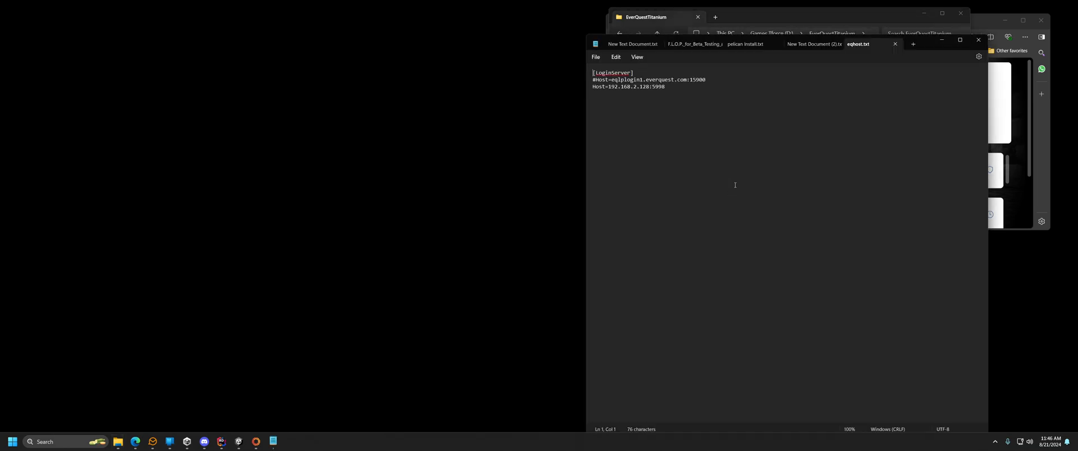
drag(595, 80, 592, 82)
drag(708, 82, 588, 82)
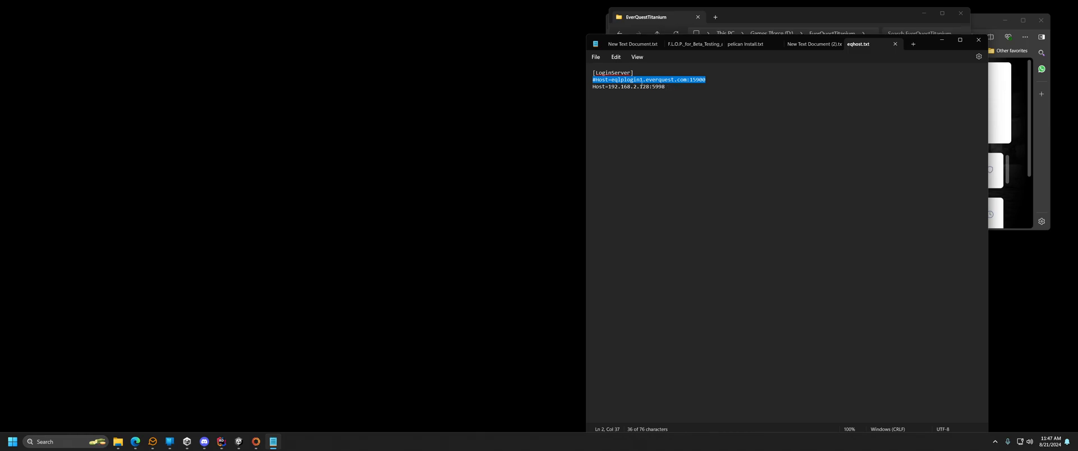
click(614, 87)
drag(668, 90, 594, 88)
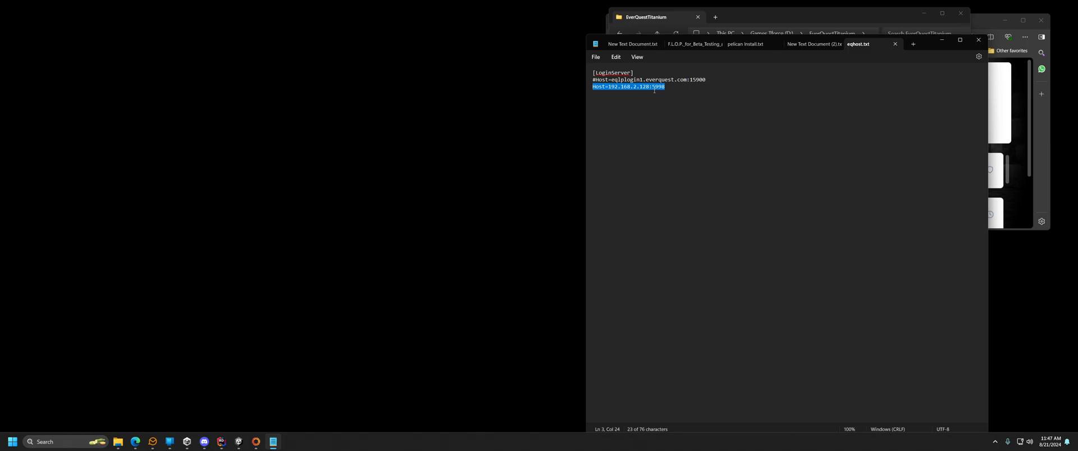
click(628, 89)
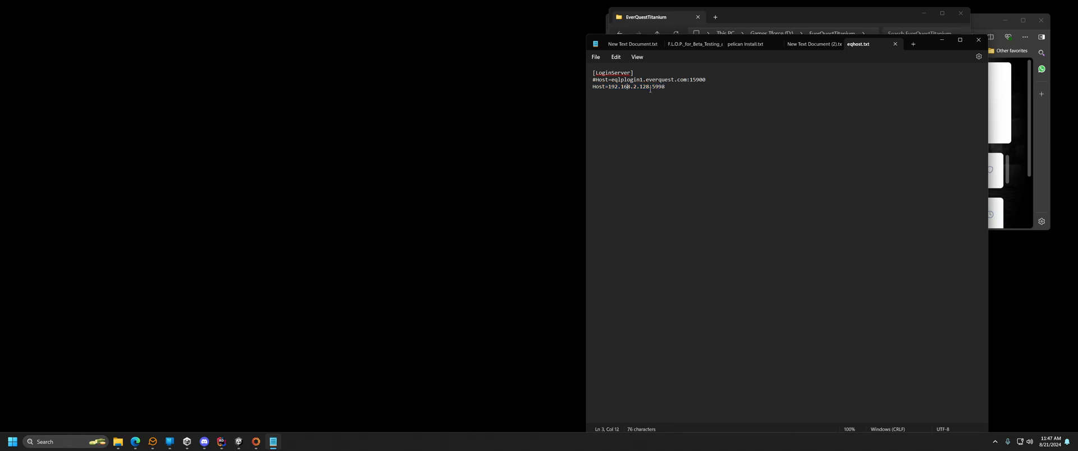
drag(648, 89, 609, 89)
click(670, 87)
Close the eqhost.txt editor and look over the file options for eqgame.exe.
click(895, 44)
click(942, 41)
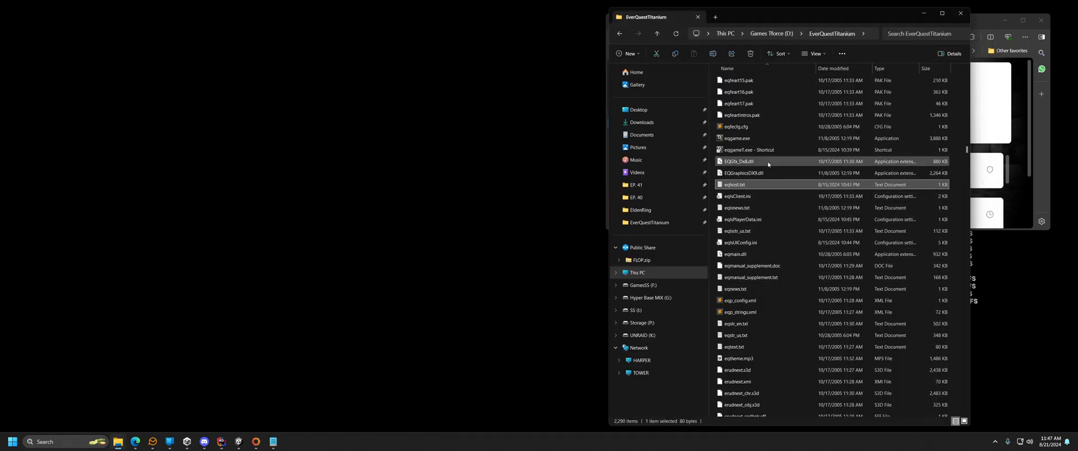
right_click(742, 137)
click(730, 150)
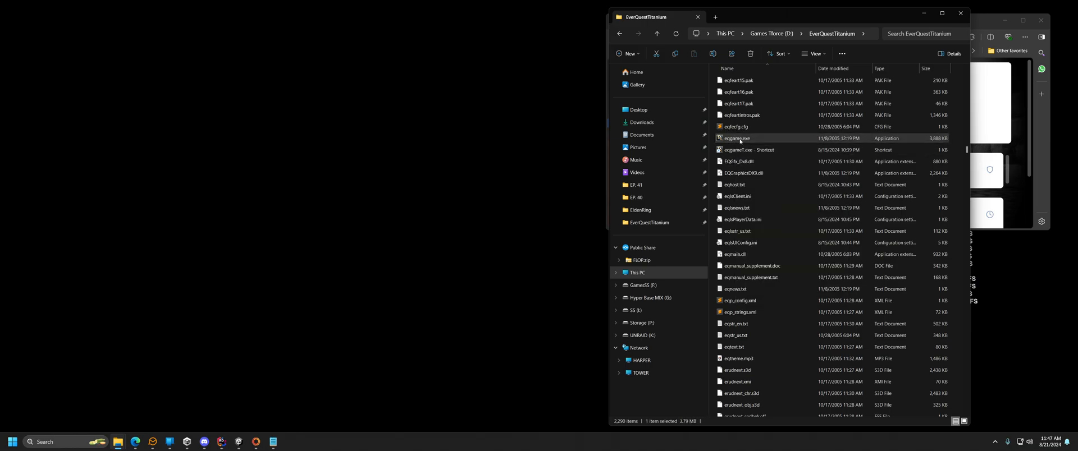
right_click(740, 139)
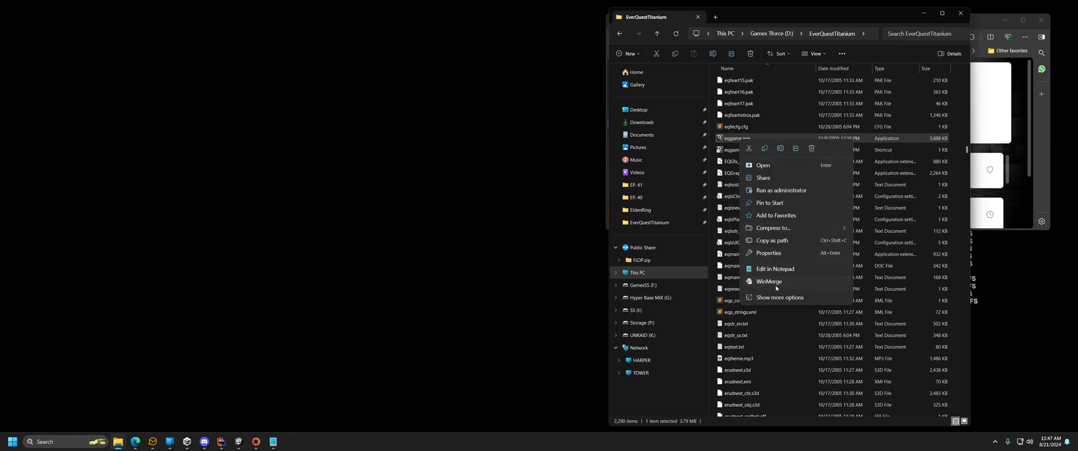
click(771, 298)
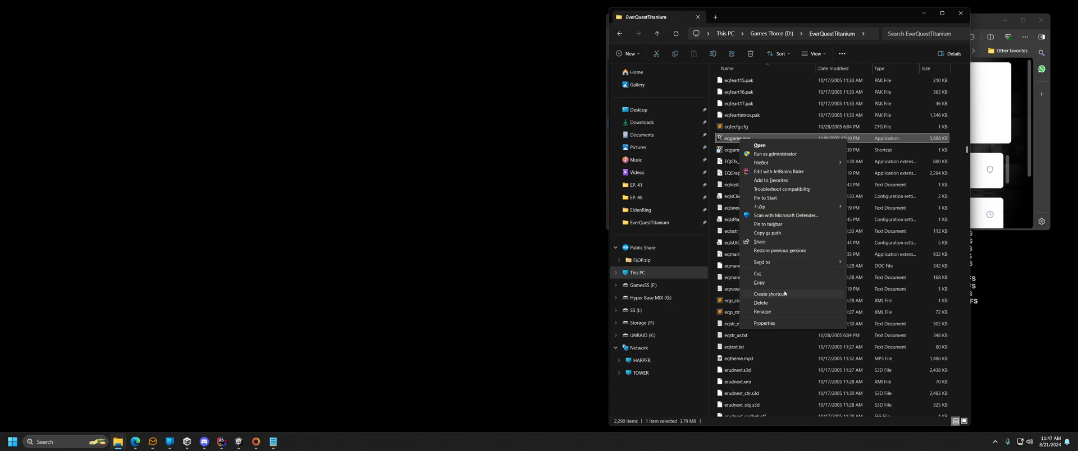
key(Escape)
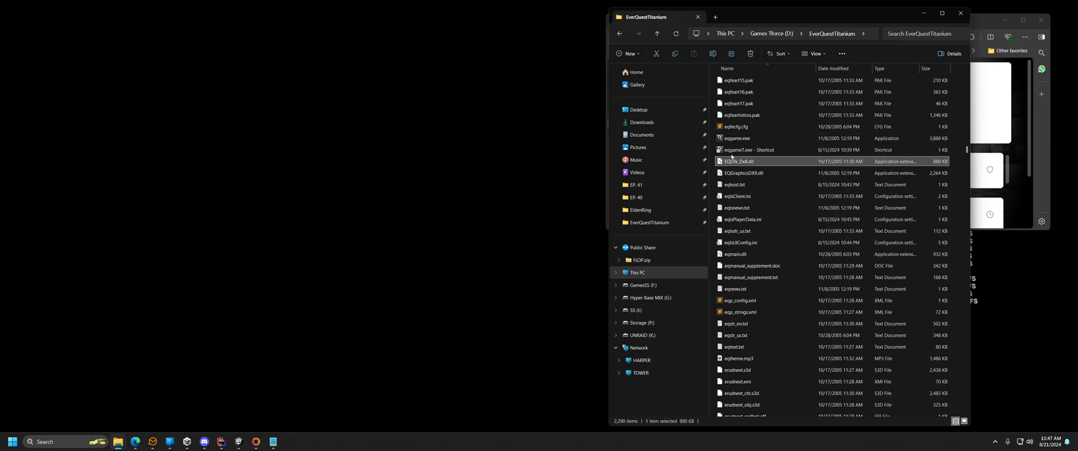
Inspect the eqgameT.exe shortcut's target (eqgame.exe patchme) and close Properties unchanged.
click(762, 155)
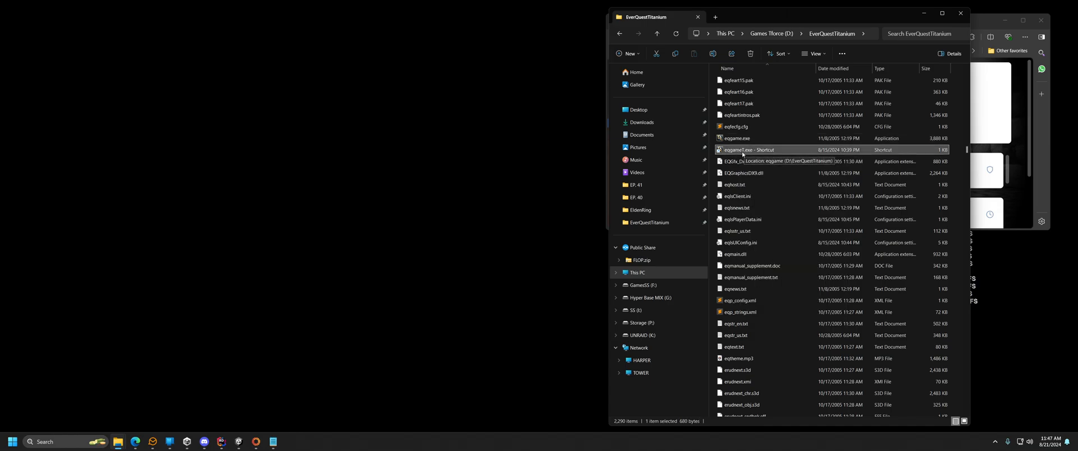
right_click(742, 154)
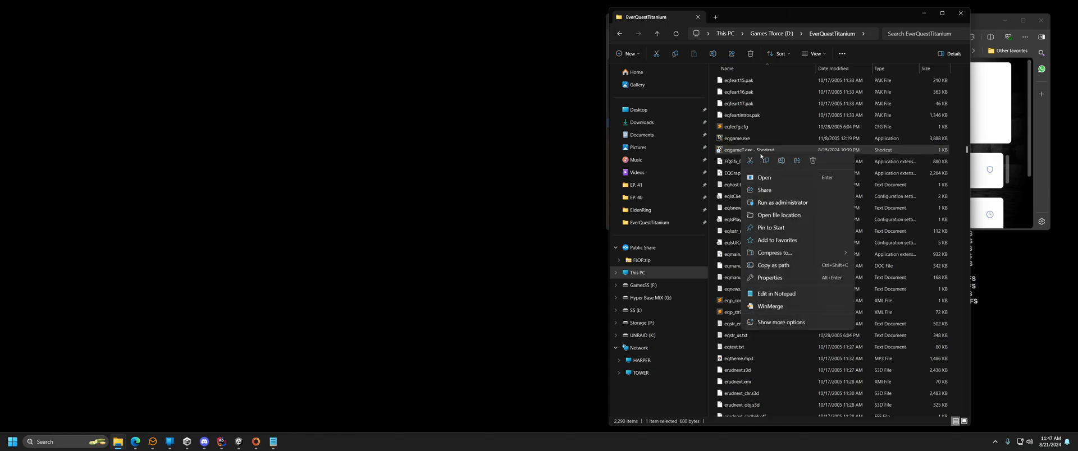
click(770, 278)
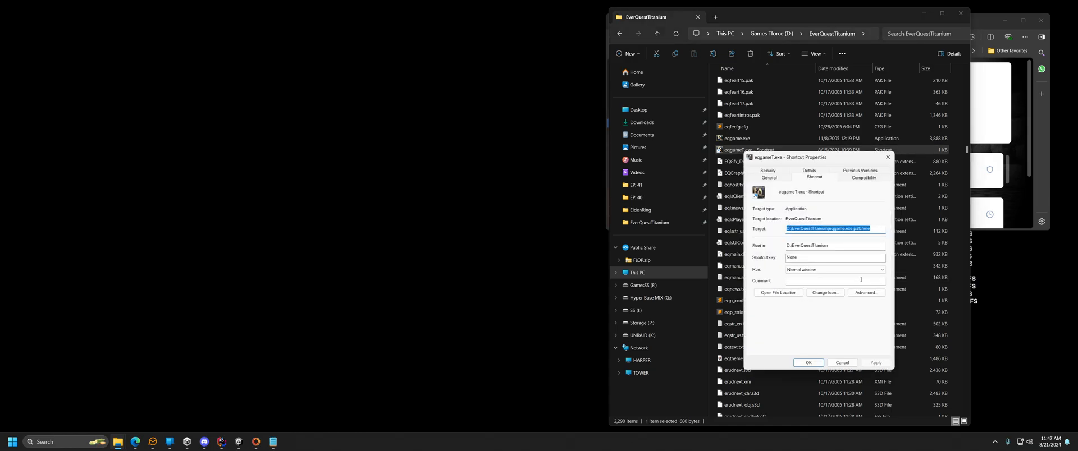
click(877, 230)
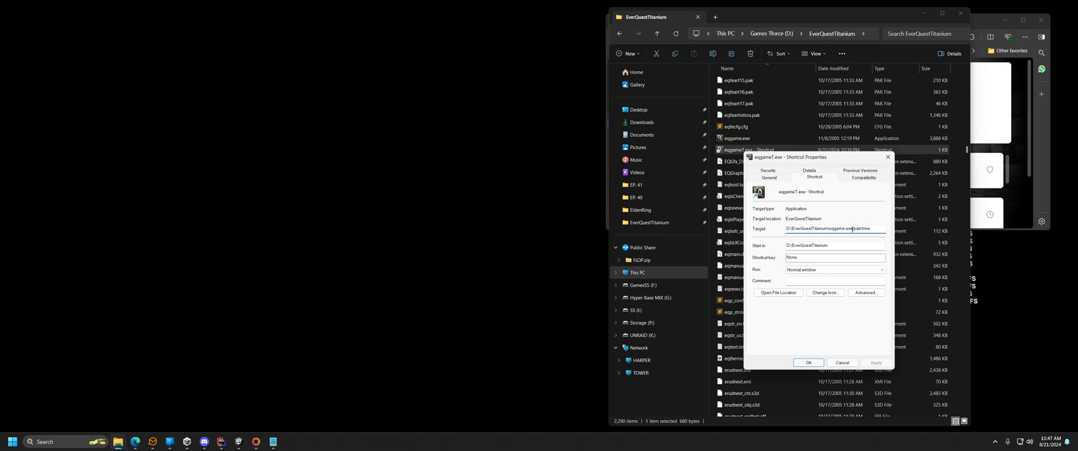
drag(852, 229, 787, 230)
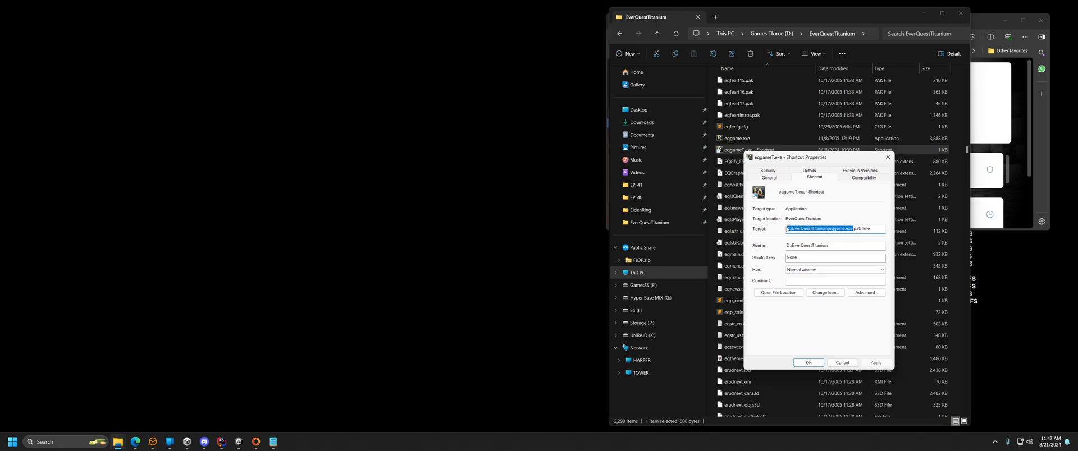
click(854, 229)
drag(857, 230, 885, 242)
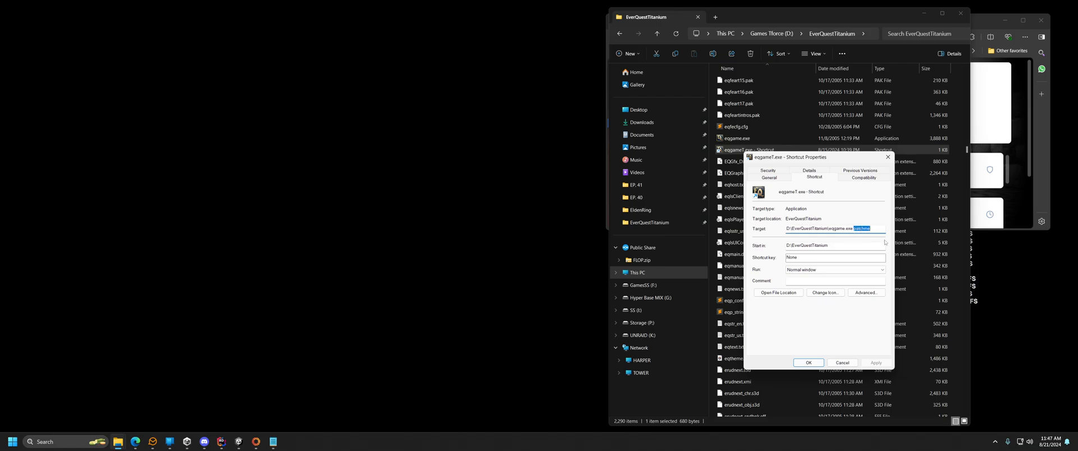
click(851, 364)
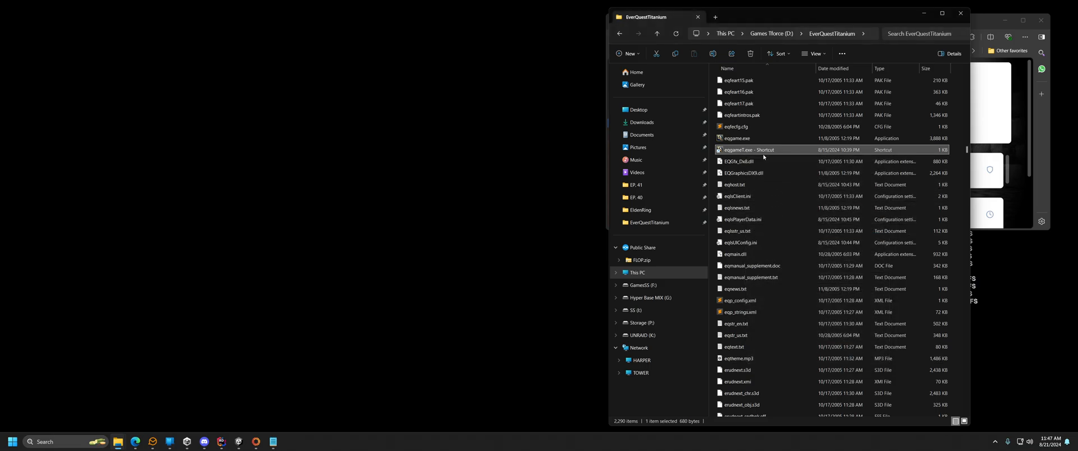
Accept the EverQuest EULA, log in to the LAN server with the account credentials, and dismiss the news.
drag(782, 20, 404, 28)
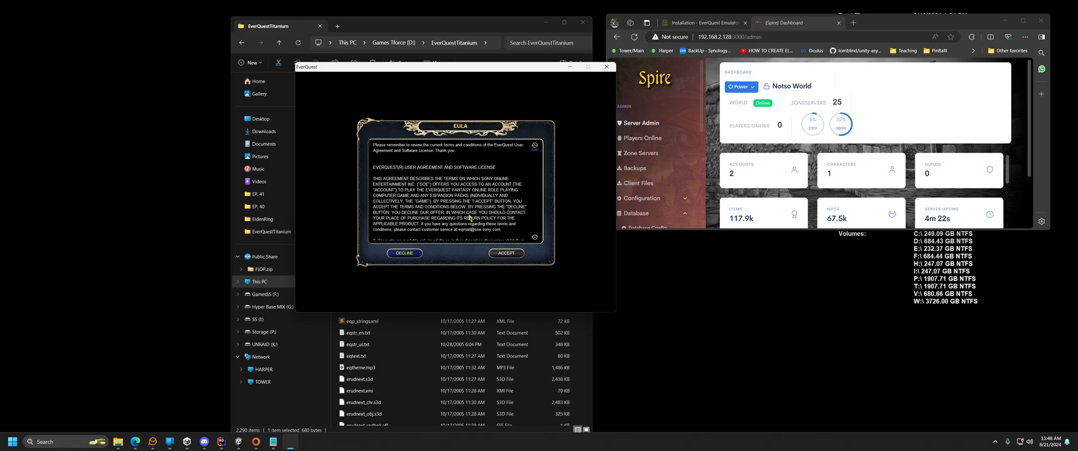
click(503, 254)
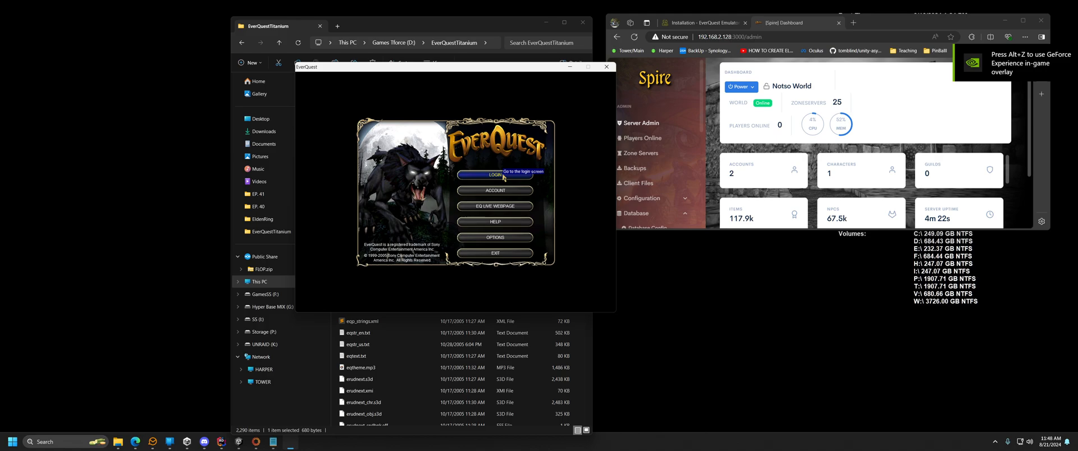
click(488, 177)
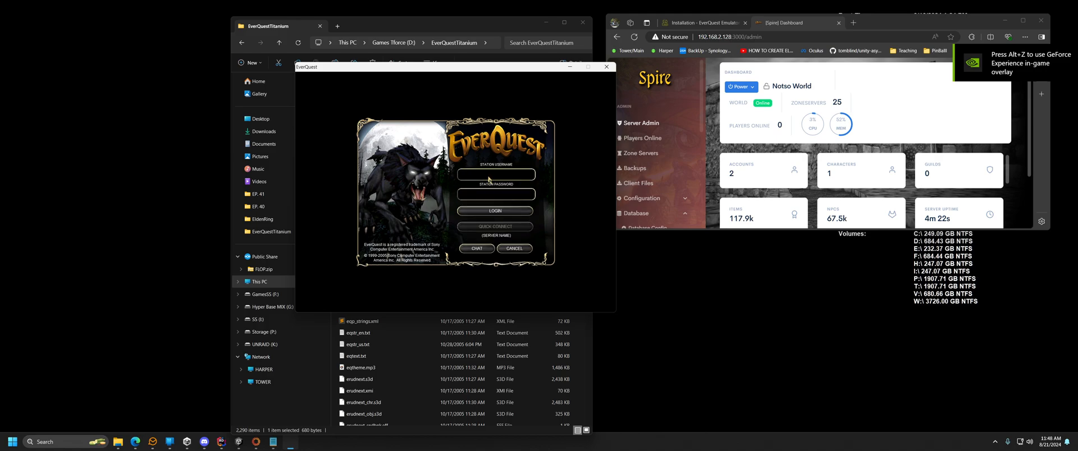
text(notso)
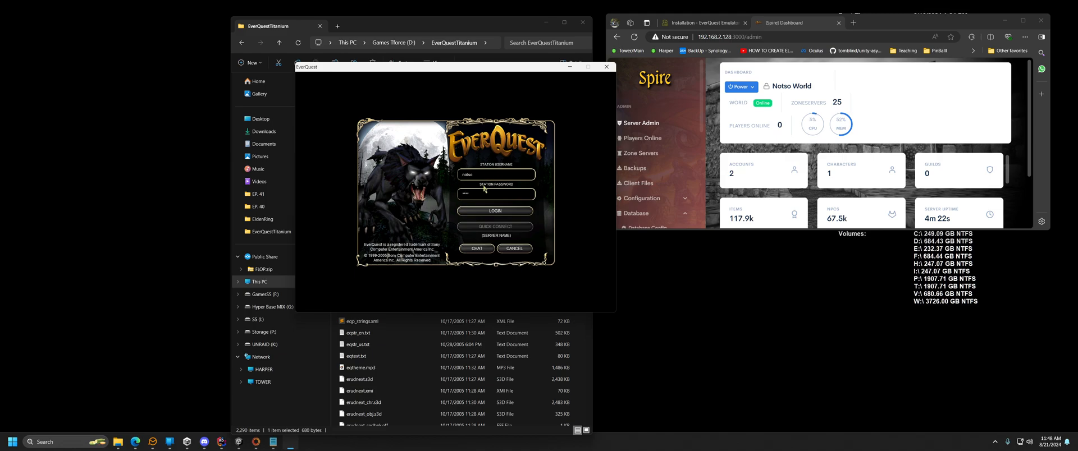
click(512, 212)
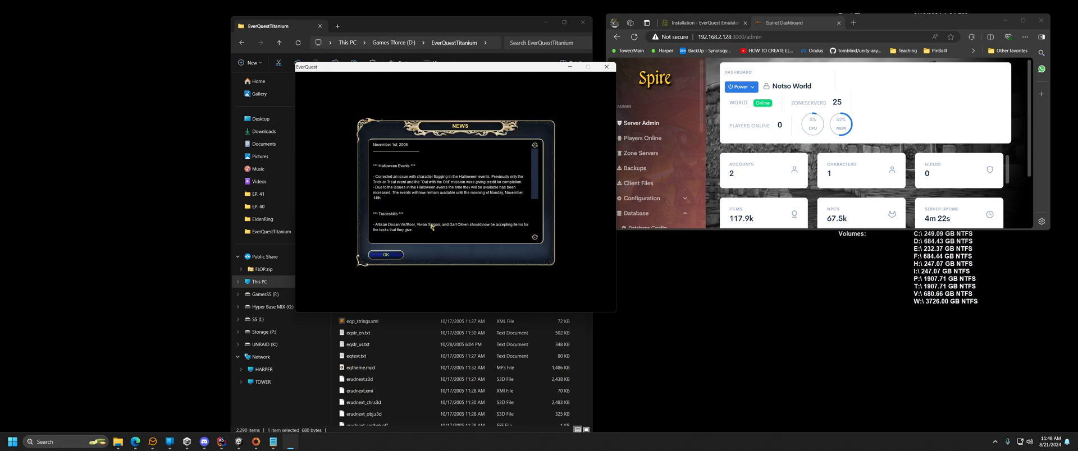
click(396, 255)
Connect to Notso World and enter the world as the level 2 Wizard in Greater Faydark.
click(396, 158)
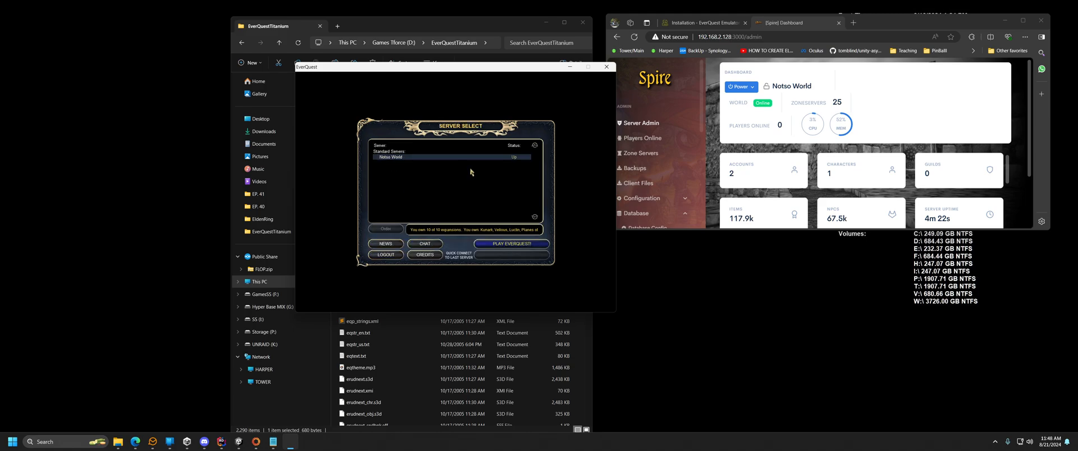
click(504, 244)
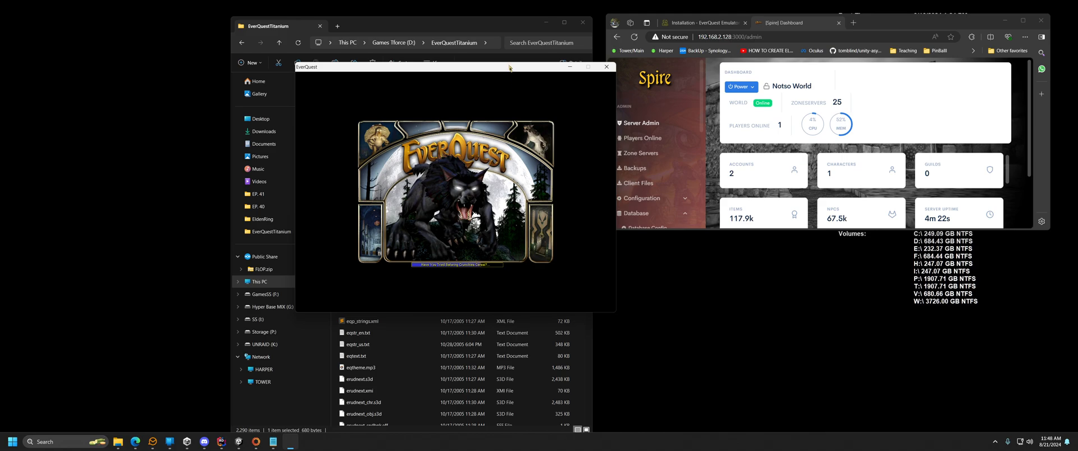
drag(484, 70, 343, 48)
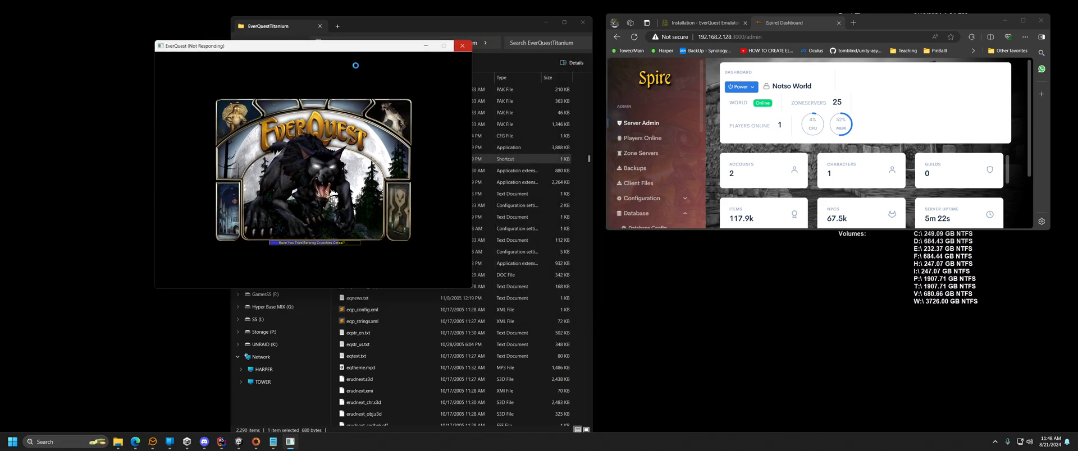
key(XF86AudioLowerVolume)
key(XF86AudioLowerVolume)
key(XF86AudioLowerVolume)
key(XF86AudioLowerVolume)
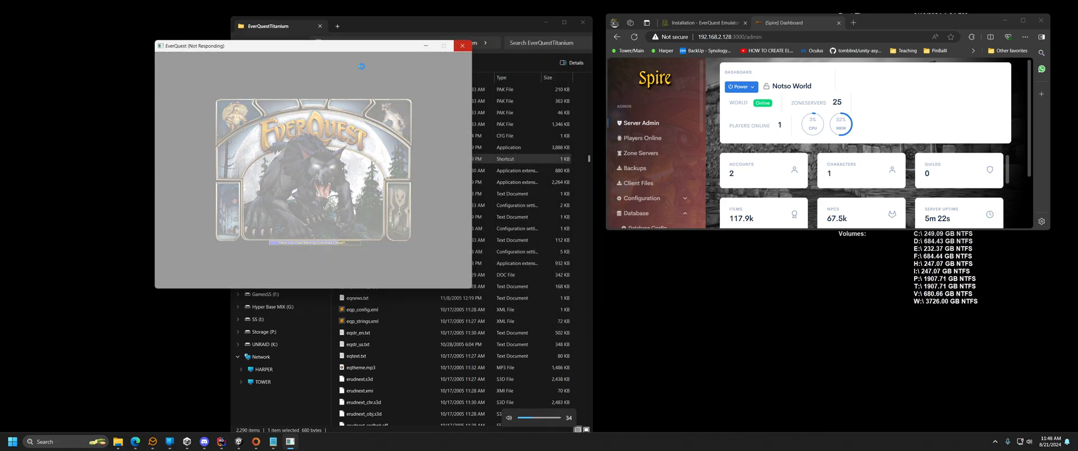
key(XF86AudioLowerVolume)
key(XF86AudioLowerVolume)
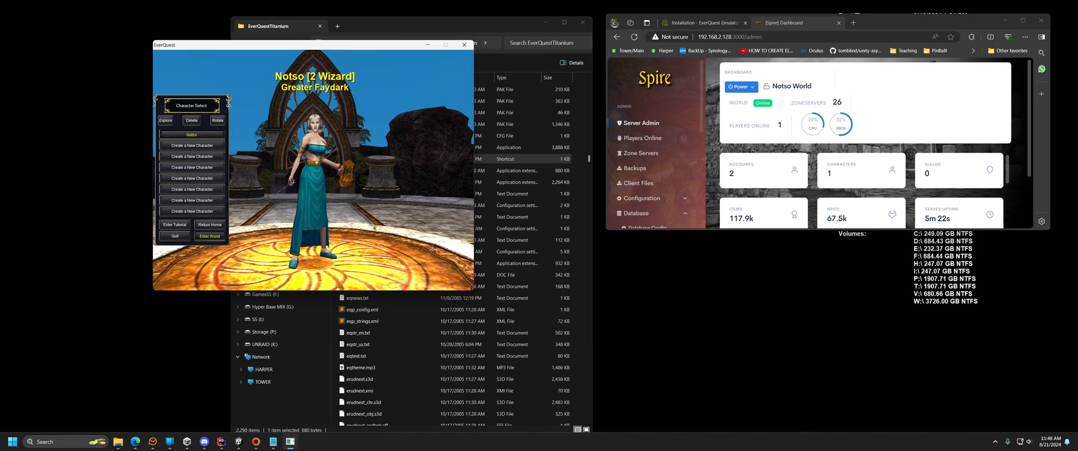
click(210, 237)
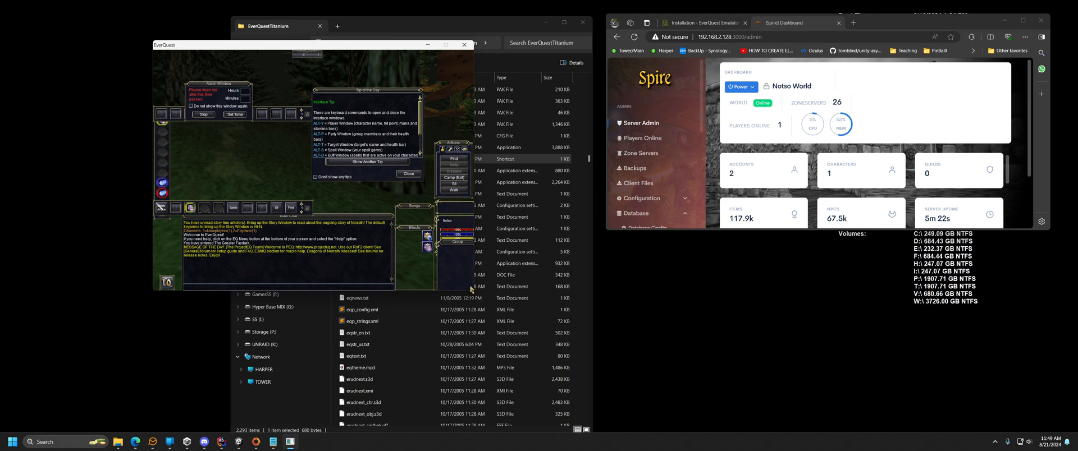
drag(341, 49, 260, 48)
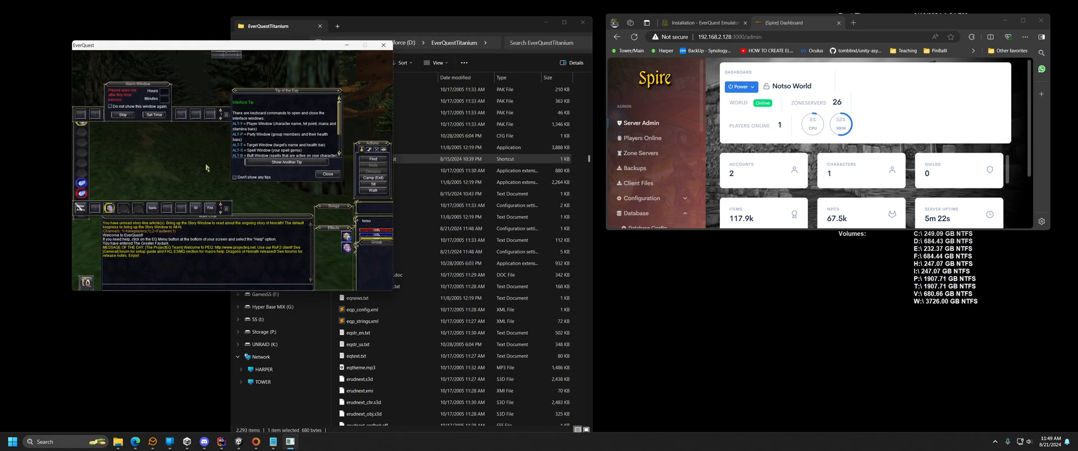
Look around and walk the Wizard back and forth between the wooden platform and the grass.
right_click(176, 161)
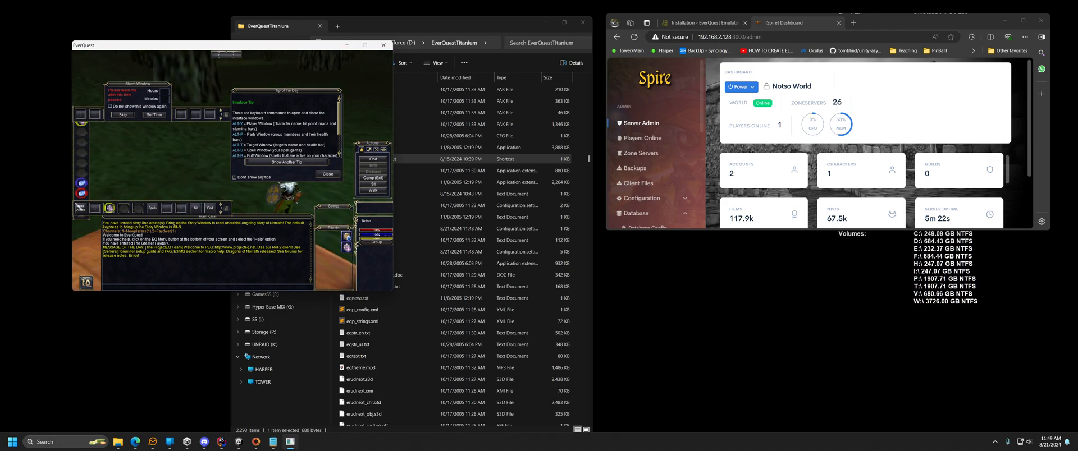
key(Up)
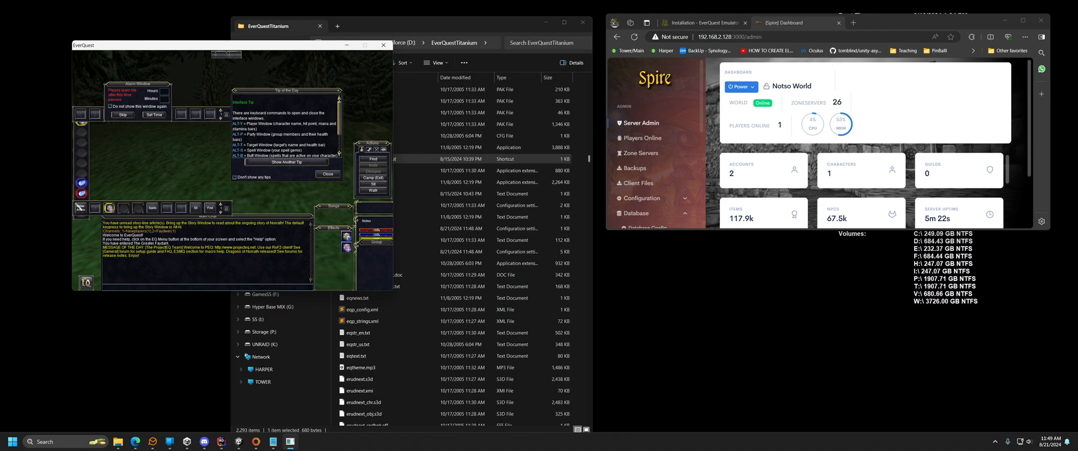
key(Up)
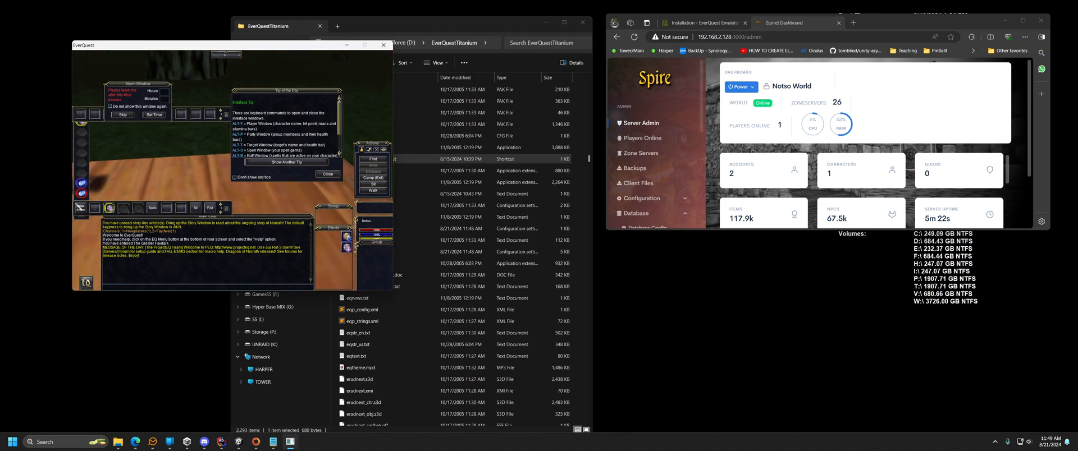
key(Up)
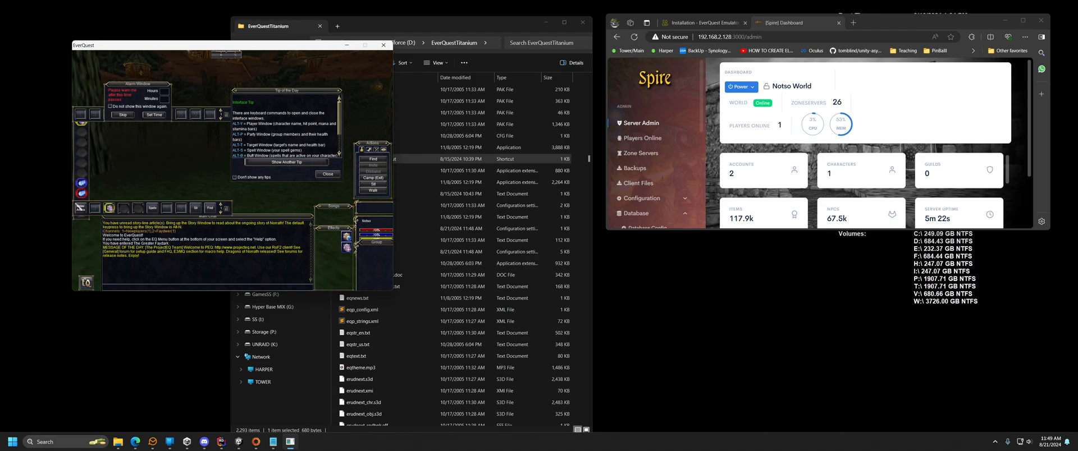
key(Up)
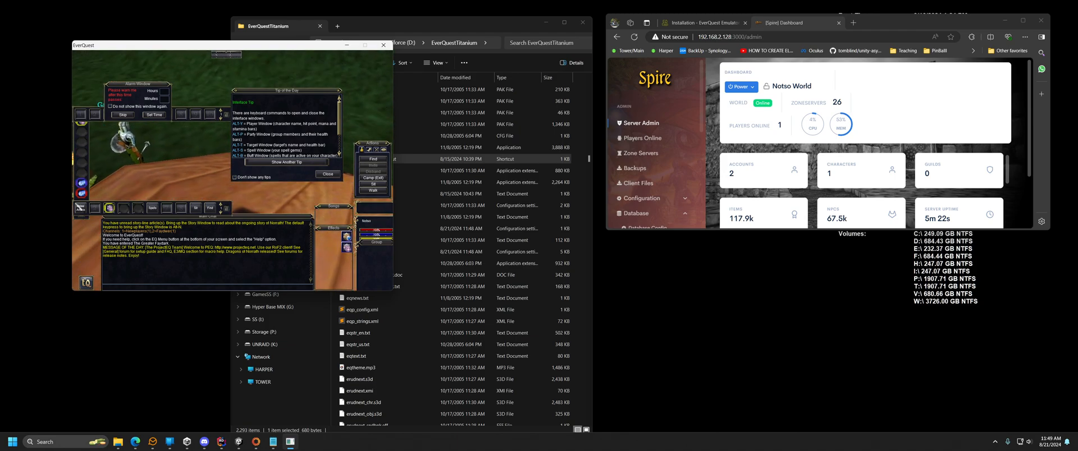
key(Up)
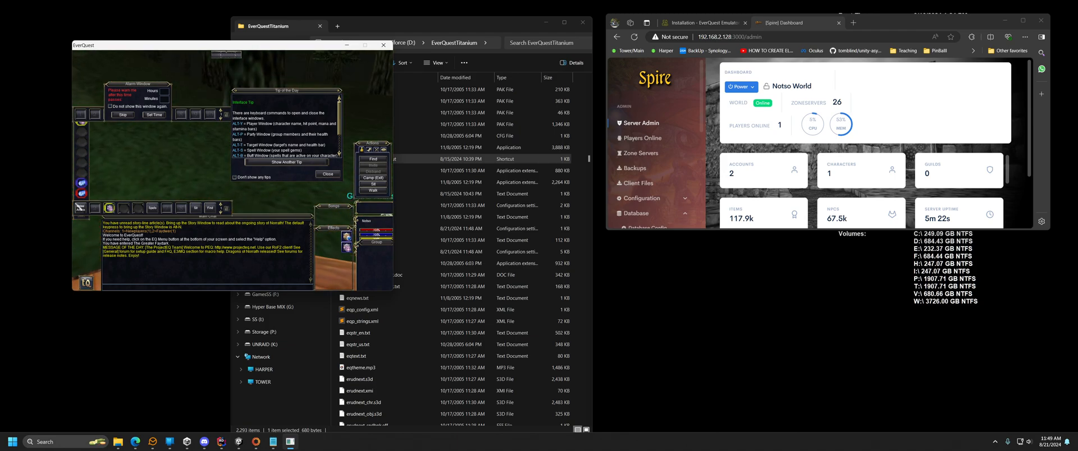
key(Up)
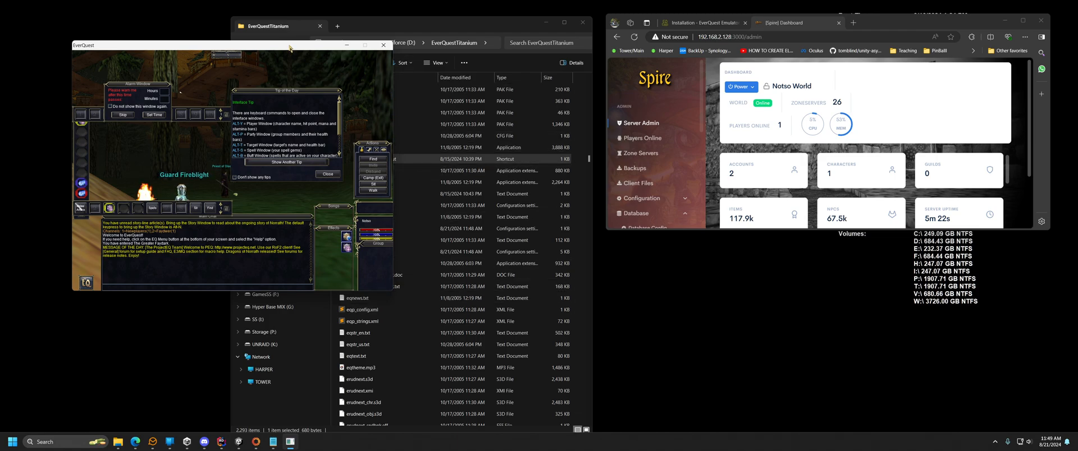
Toggle full-screen on and off with Alt+Enter and bring the game window back to the front.
key(alt+Return)
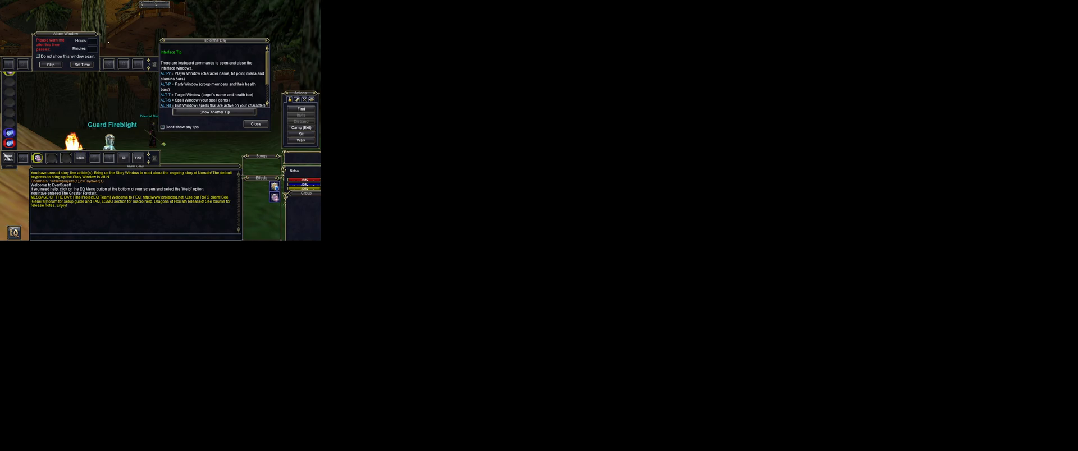
key(alt+Return)
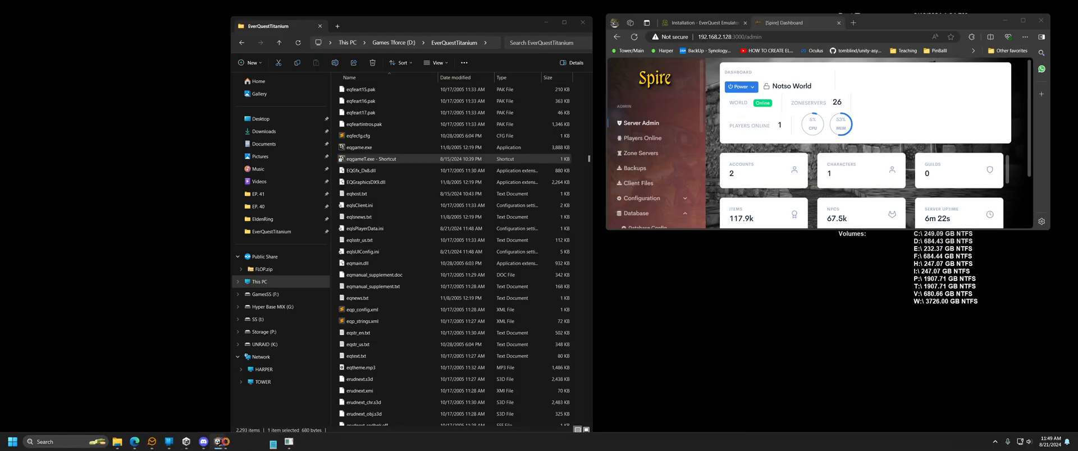
key(alt+Tab)
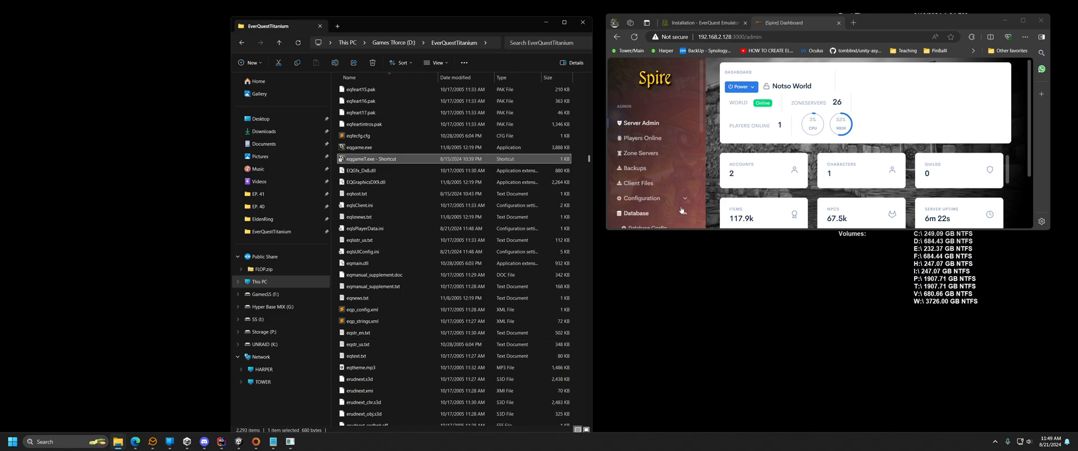
click(290, 442)
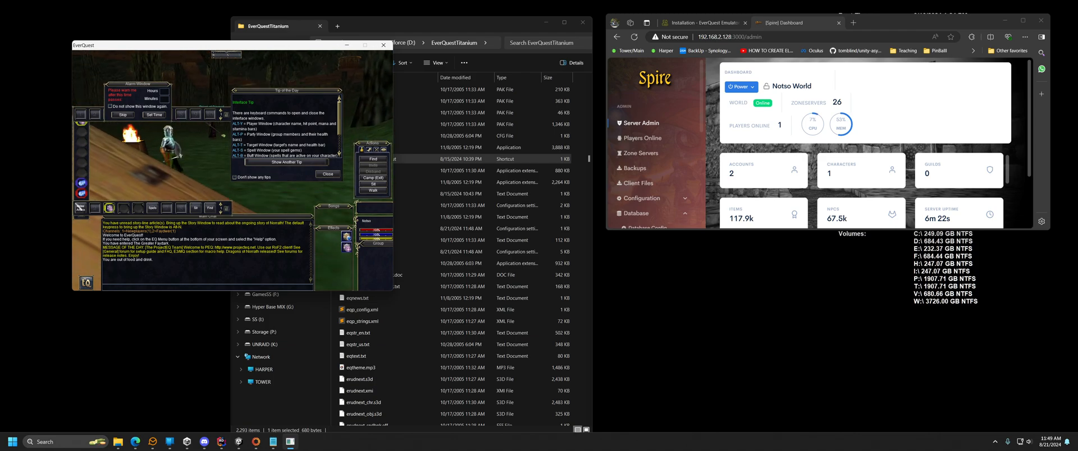
Turn the Wizard away from the platform and walk it onto the green grass.
key(Up)
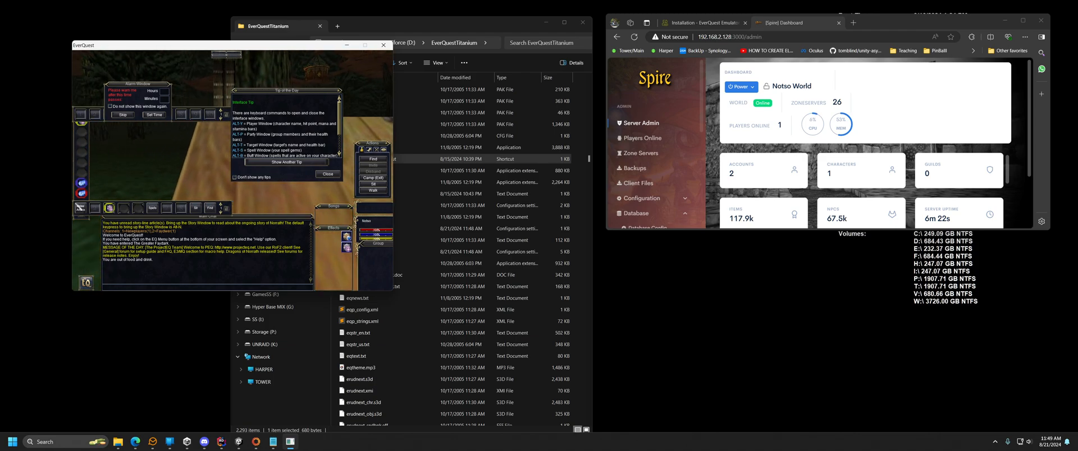
key(Up)
key(Right)
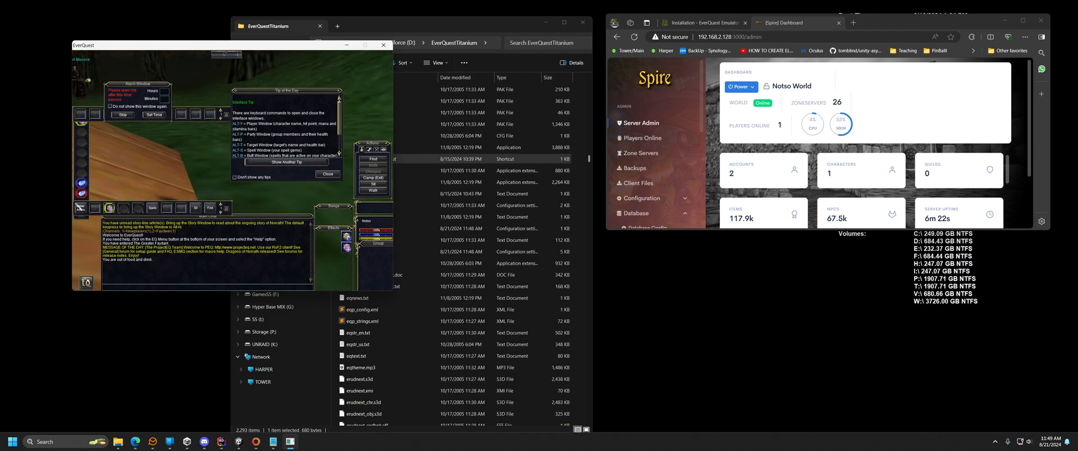
key(Left)
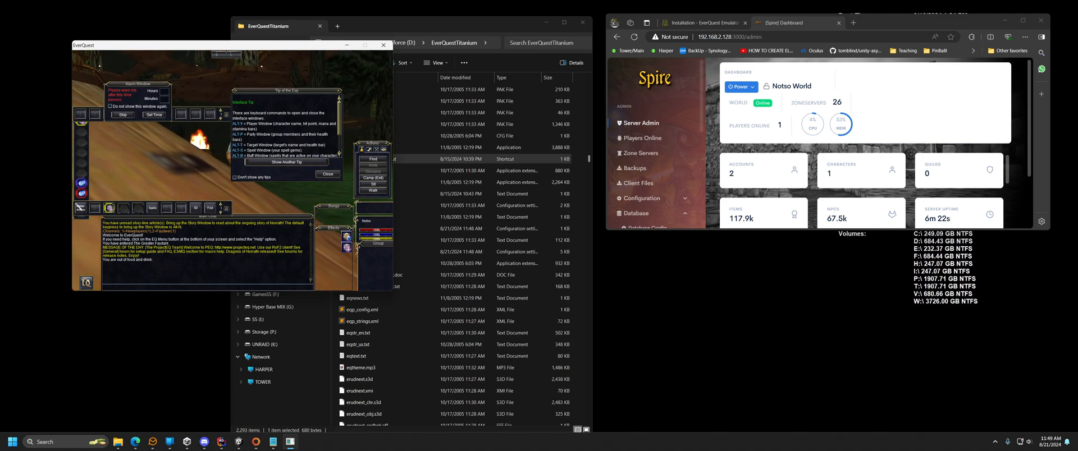
key(Left)
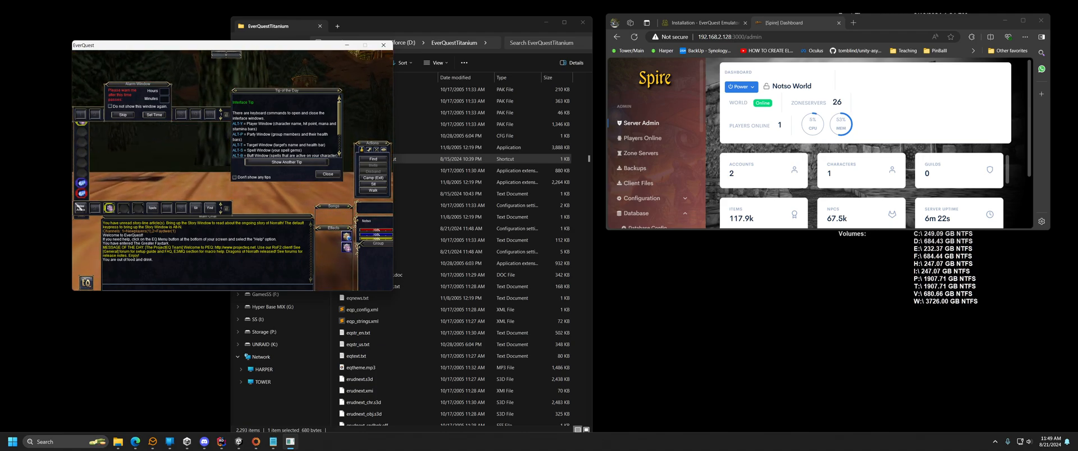
key(Up)
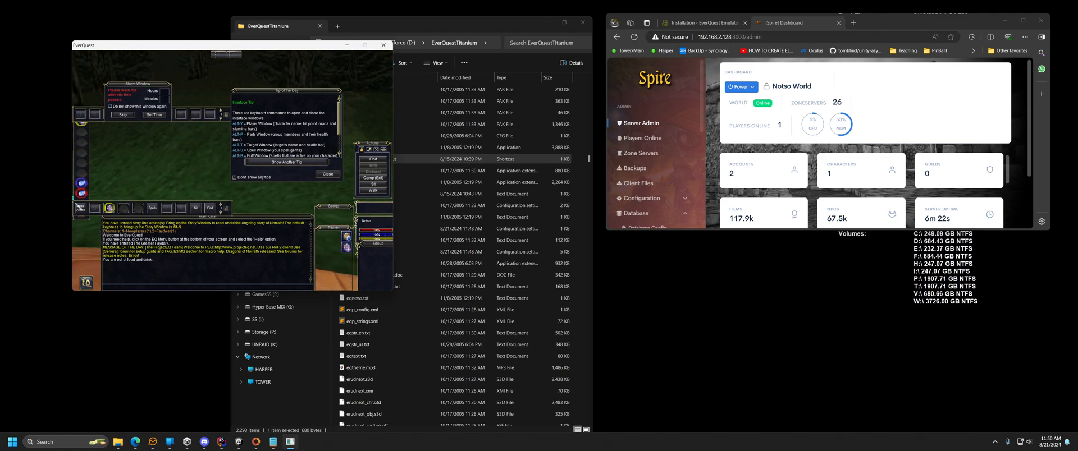
key(Left)
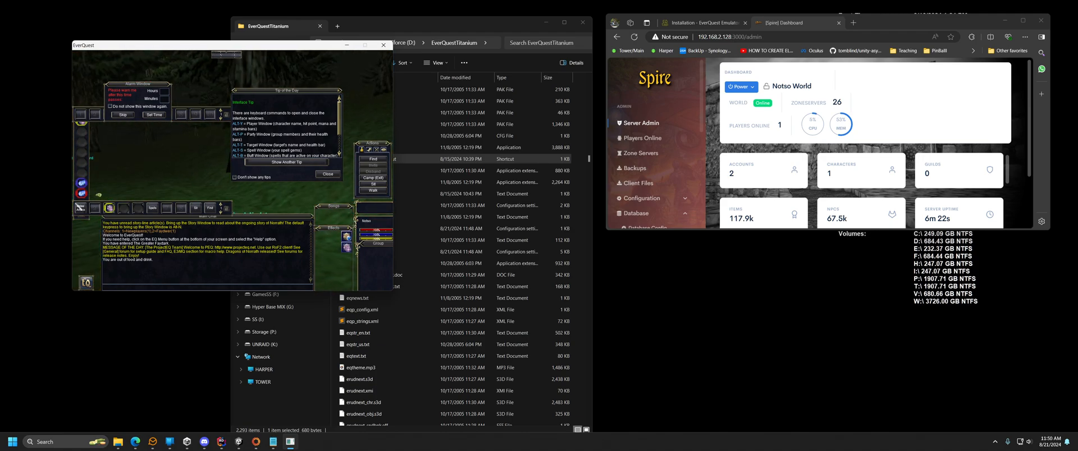
Dismiss the Alarm Window and the Tip of the Day window.
click(386, 49)
click(122, 114)
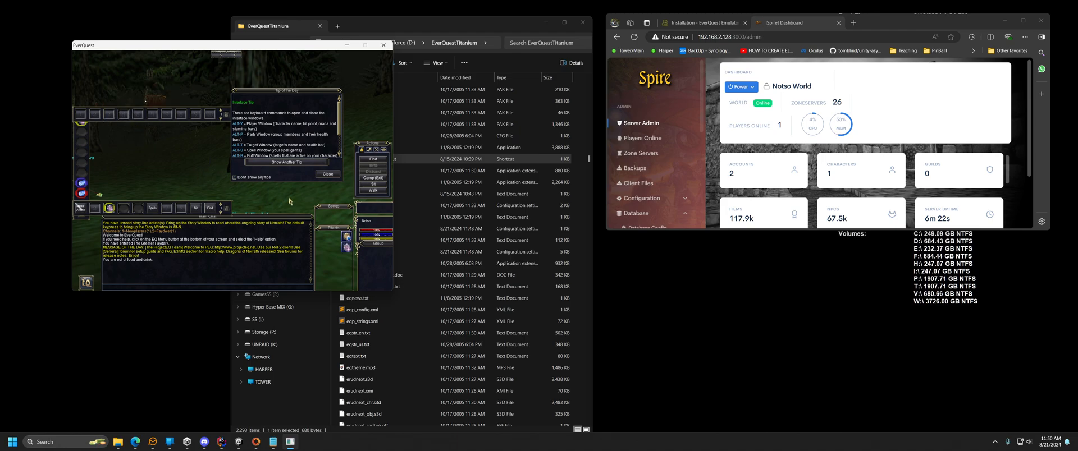
click(328, 174)
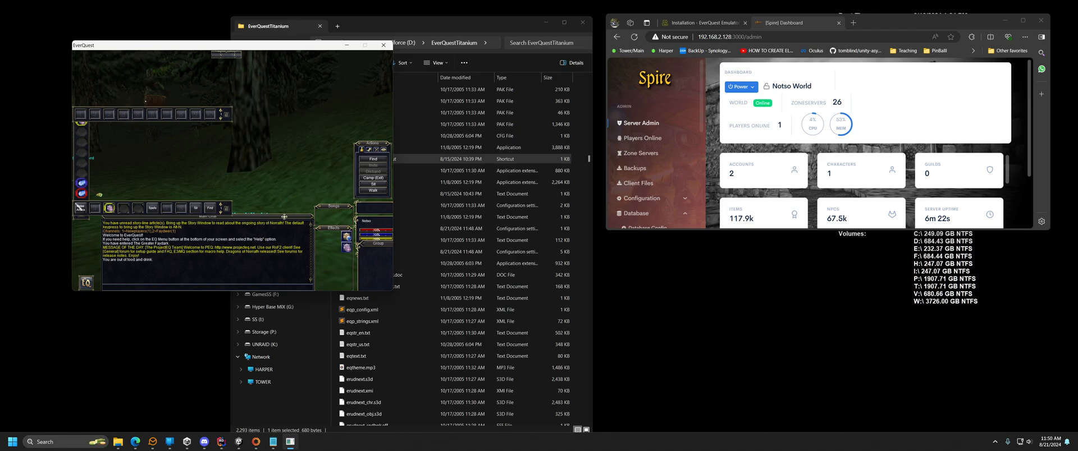
Camp the Wizard from the EQ menu and quit the client with /exit.
click(85, 284)
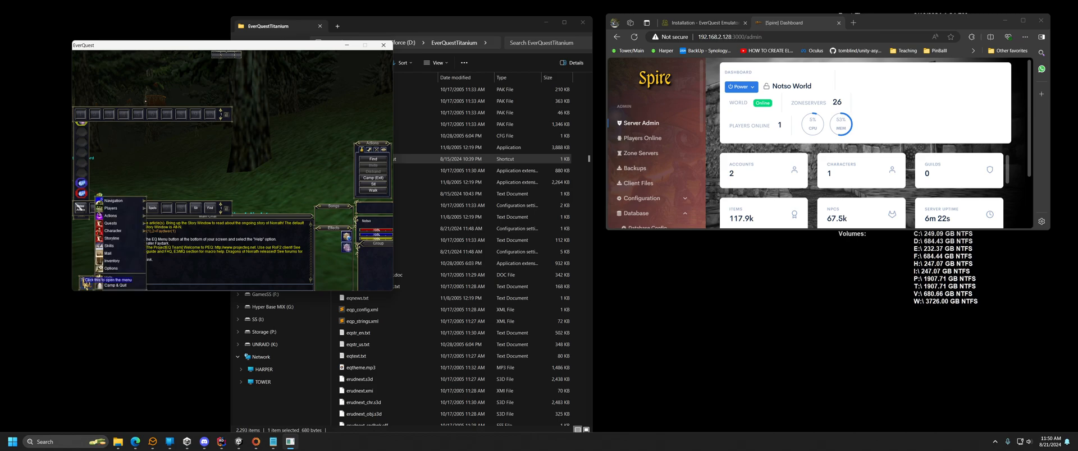
click(113, 287)
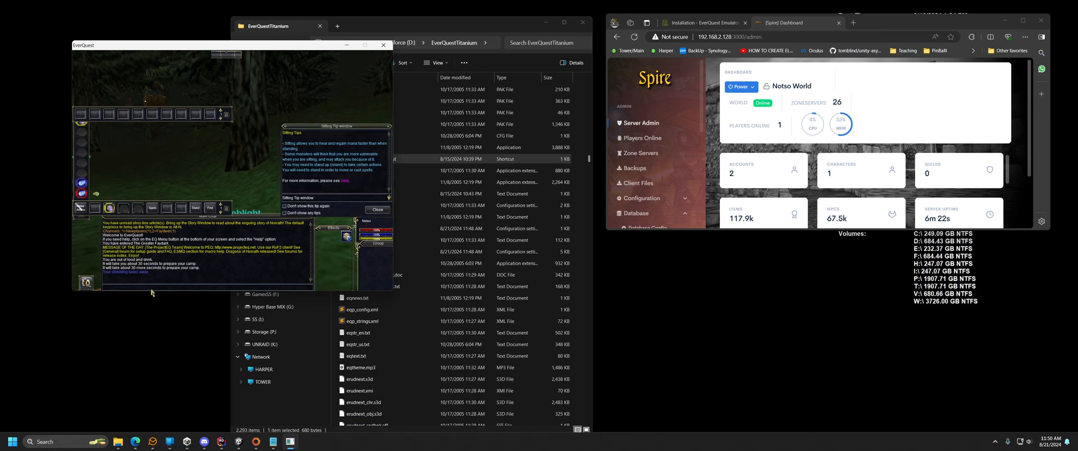
click(87, 287)
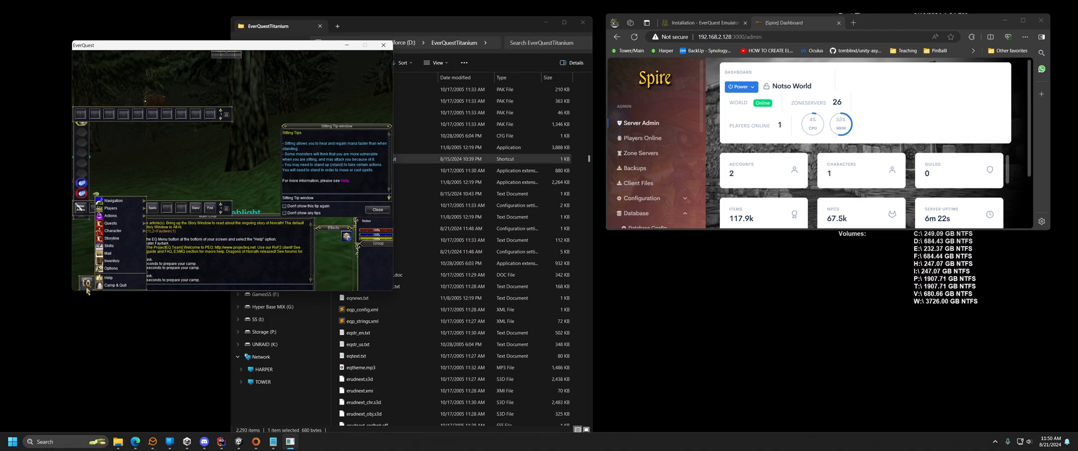
click(200, 290)
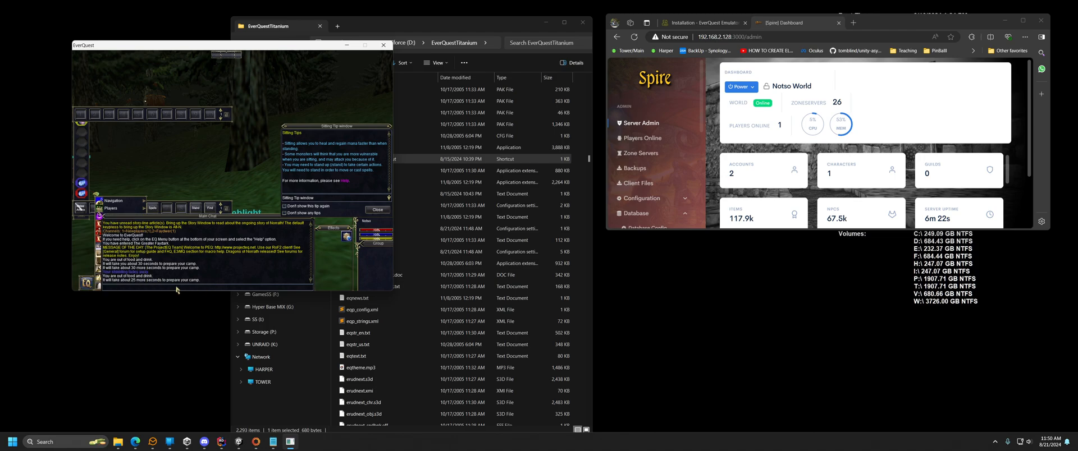
text(/exit)
key(Return)
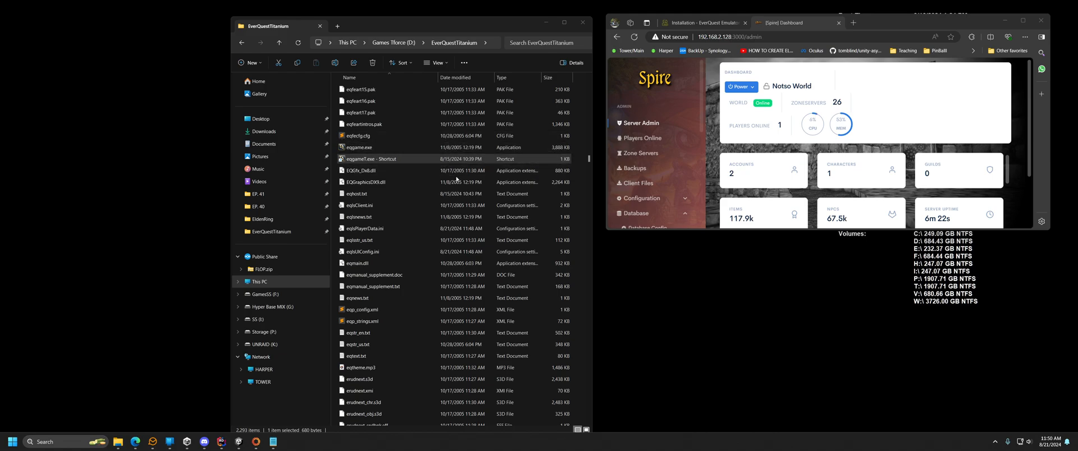
Go back up to Games Tforce (D:), open Everquest F2P (RoF2), and select its eqhost.txt.
key(alt+Left)
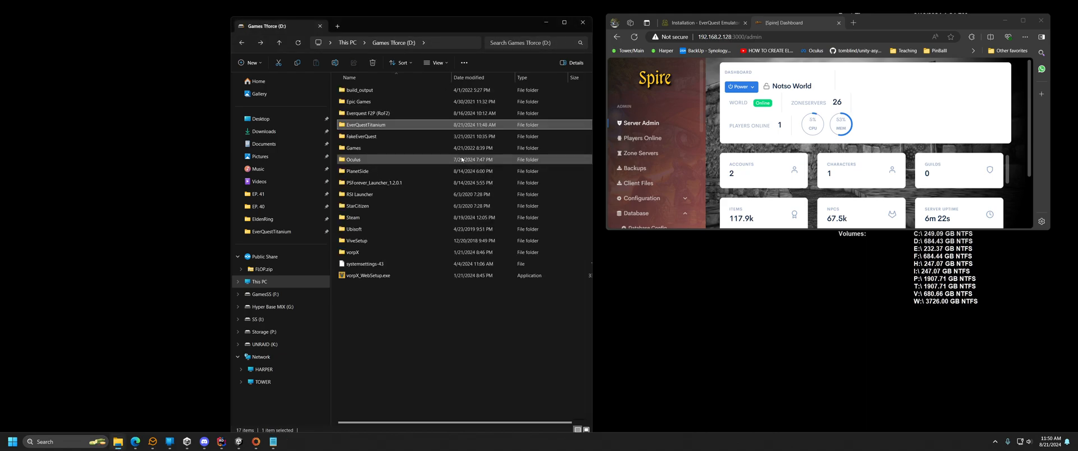
double_click(379, 114)
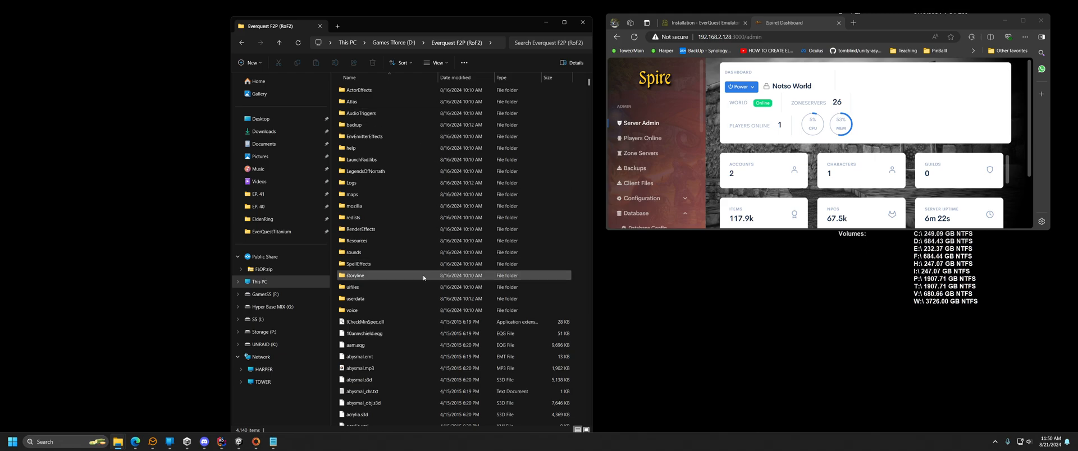
scroll(401, 270, down, 3)
scroll(416, 247, down, 5)
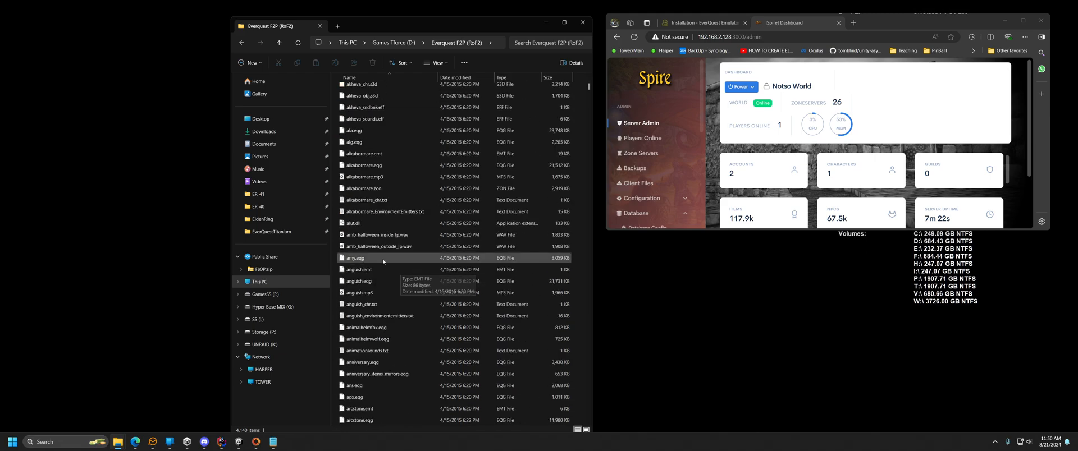
scroll(428, 216, down, 5)
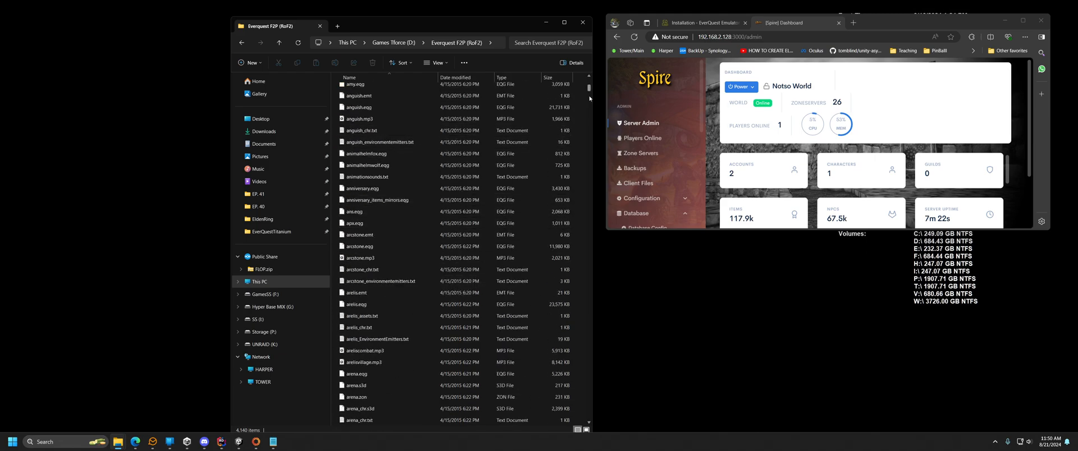
drag(589, 88, 590, 159)
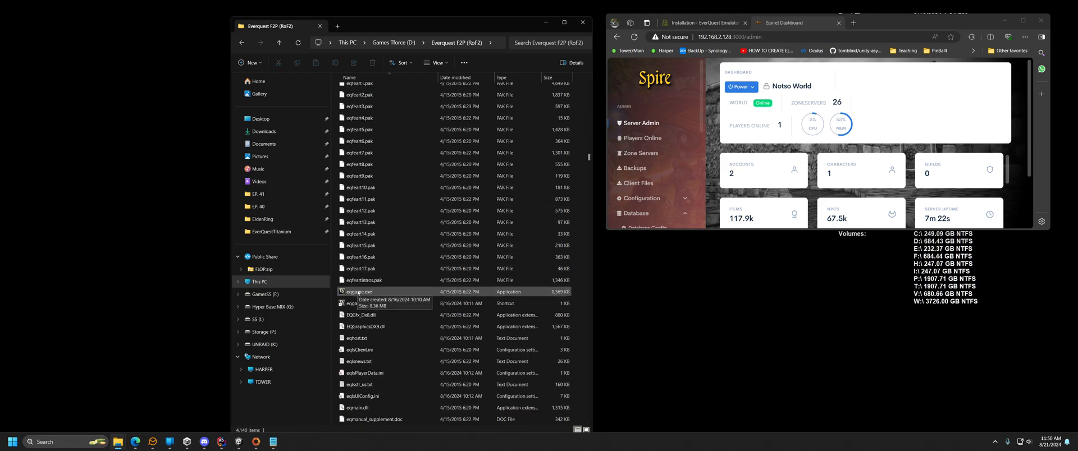
click(367, 339)
Confirm the RoF2 eqhost.txt points the login server to 192.168.2.128:5999.
double_click(363, 339)
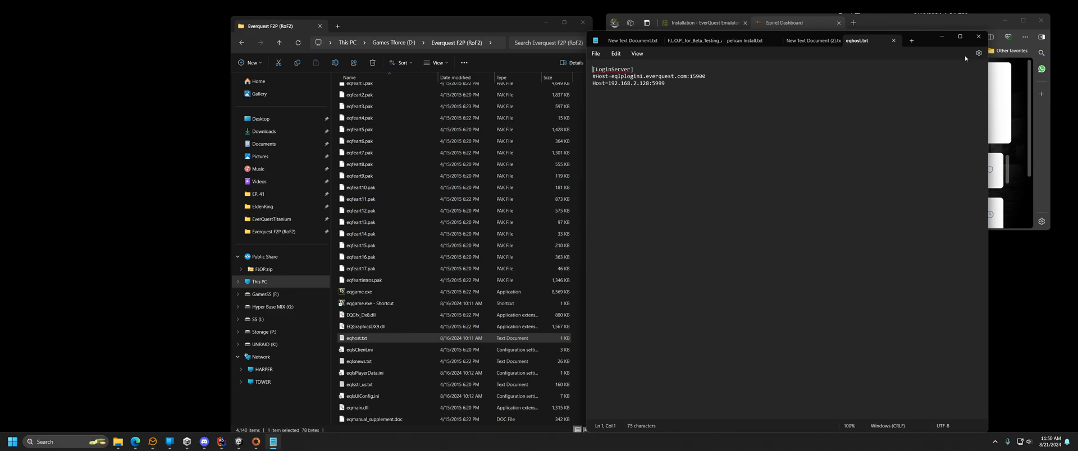
click(894, 40)
click(978, 36)
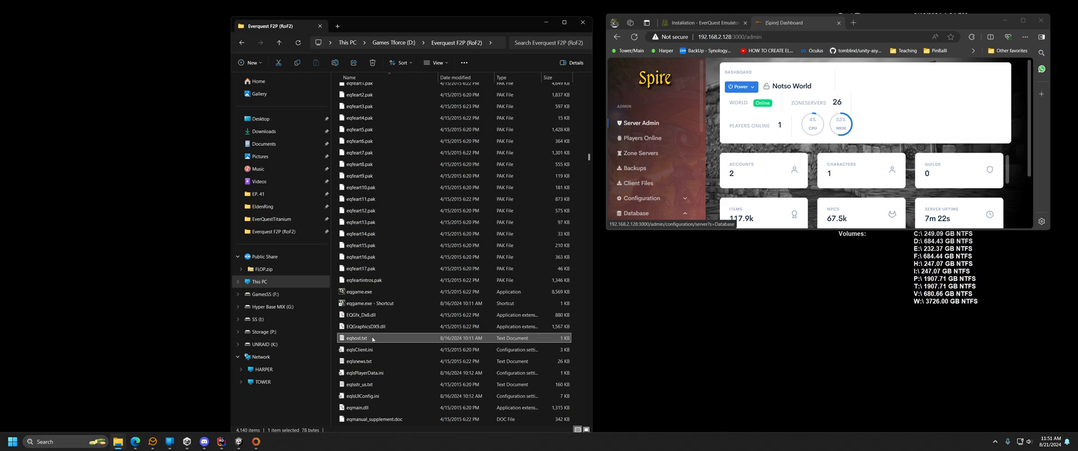
Check that the eqgame.exe shortcut targets eqgame.exe with patchme, then launch the RoF2 client.
click(365, 307)
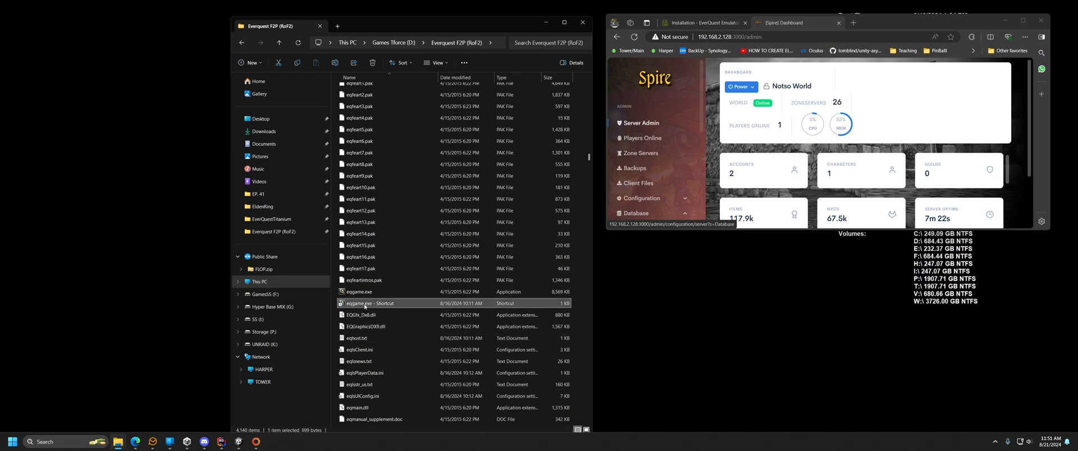
right_click(363, 304)
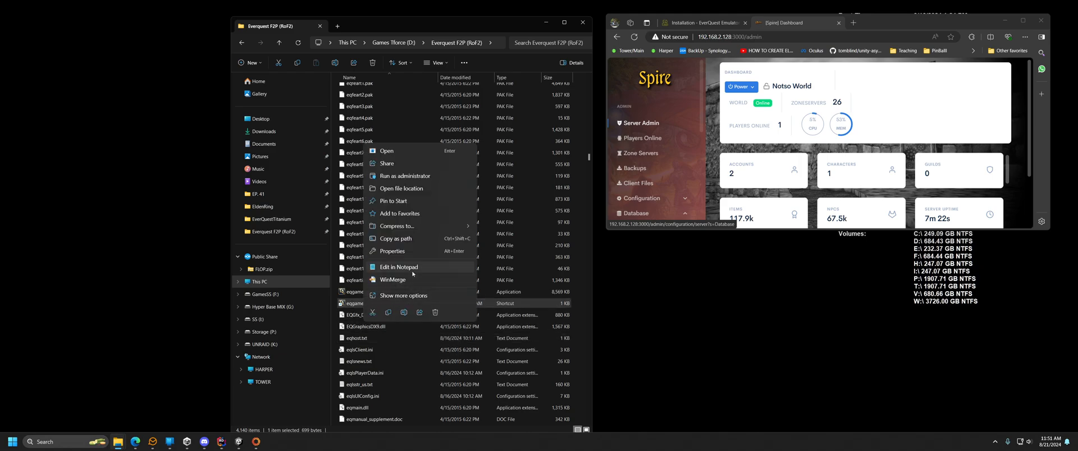
click(397, 253)
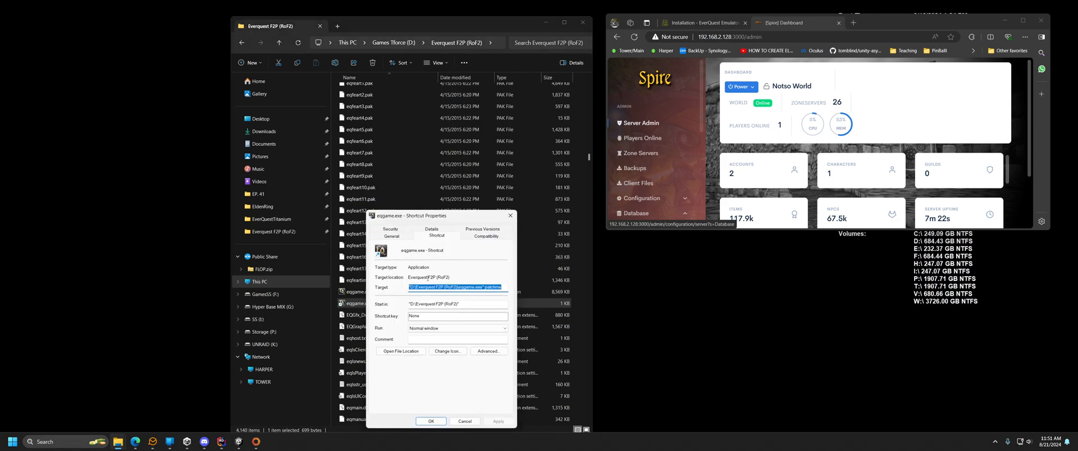
click(463, 288)
click(465, 421)
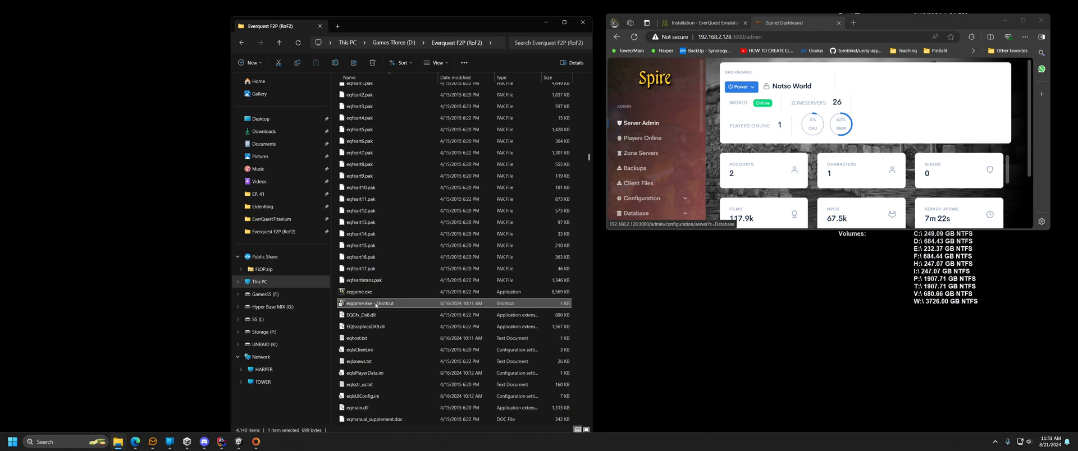
double_click(376, 305)
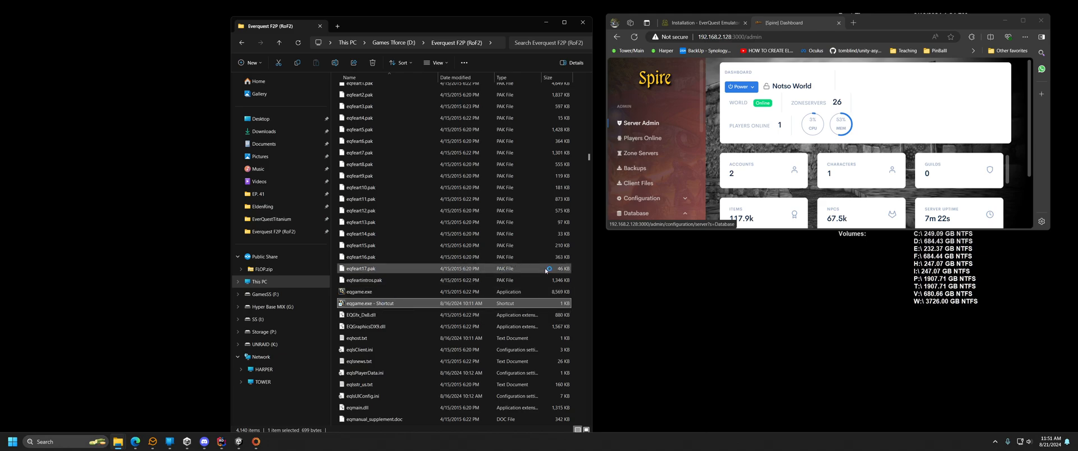